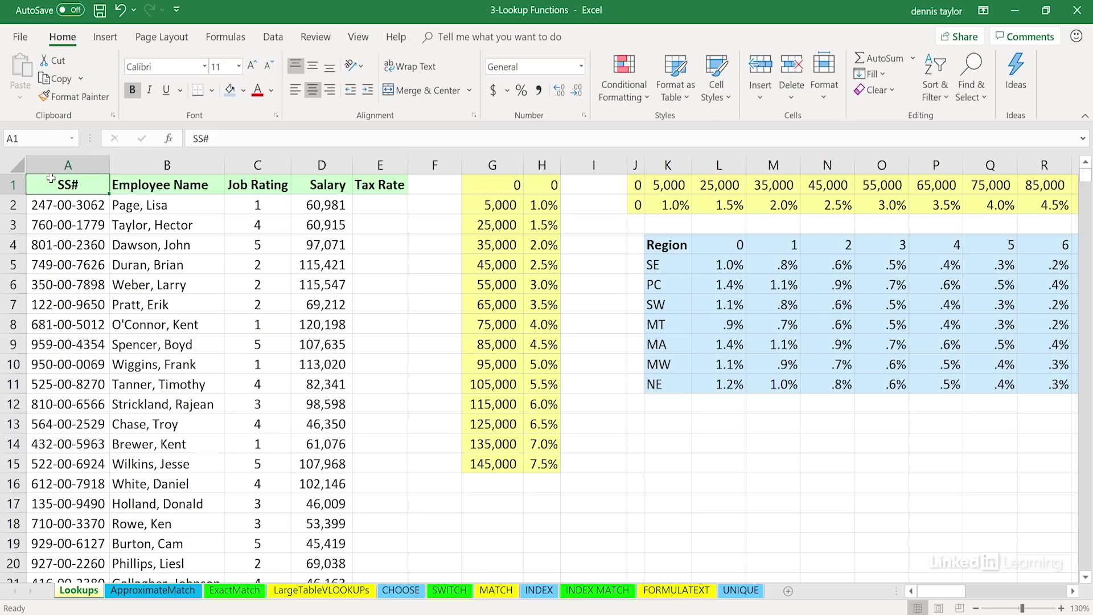
# Step: Highlight the vertical rate table in columns G:H and the horizontal rate table across rows 1–2
pyautogui.click(1074, 596)
pyautogui.click(1074, 596)
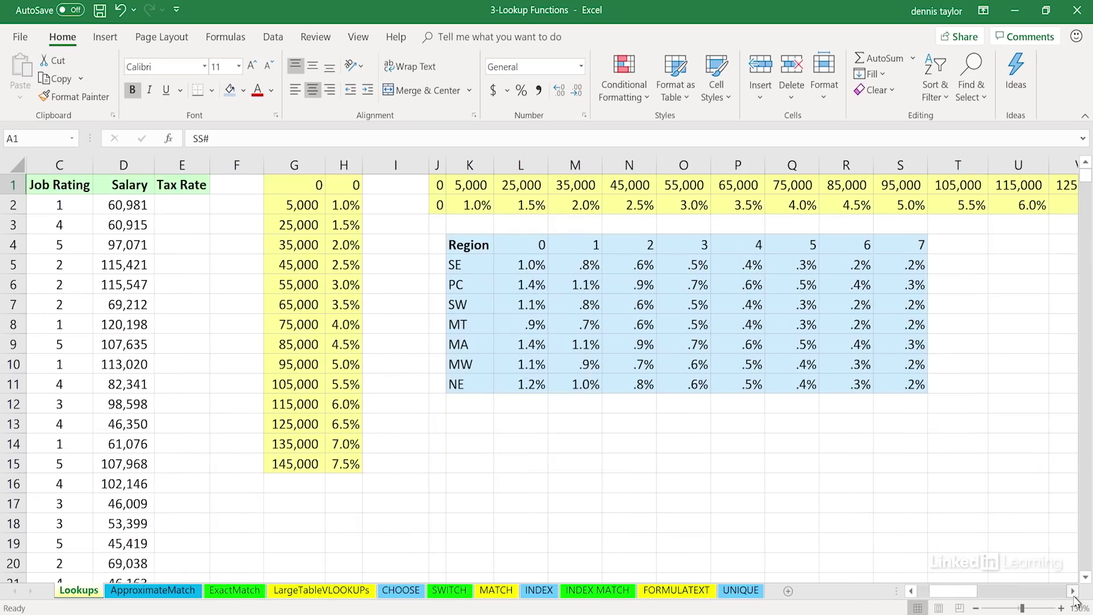
pyautogui.click(1074, 596)
pyautogui.click(1074, 596)
pyautogui.click(1074, 596)
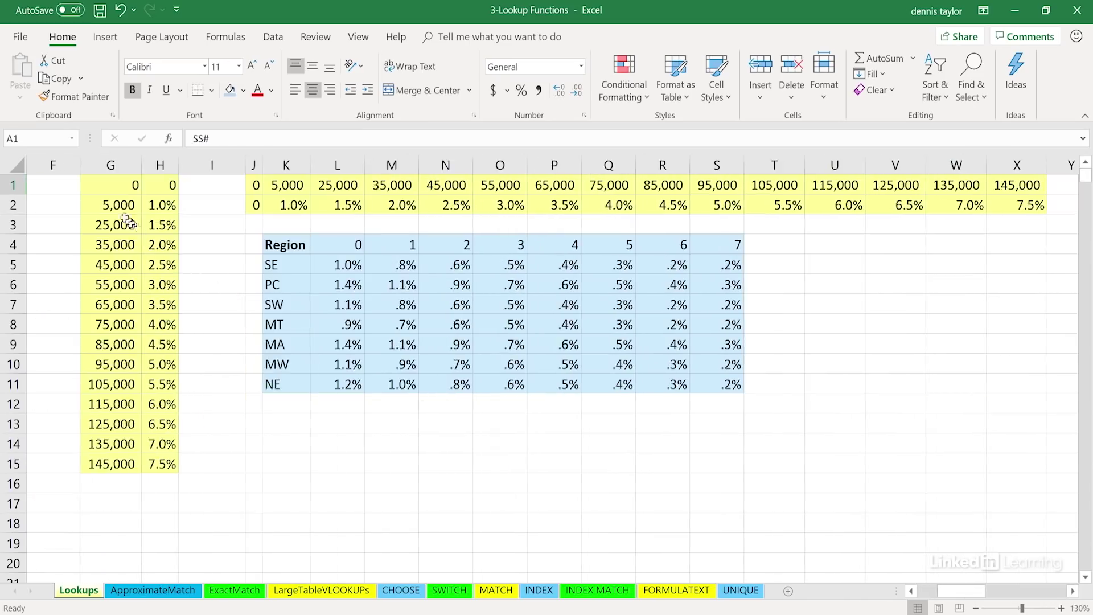
pyautogui.moveTo(114, 181); pyautogui.dragTo(159, 461)
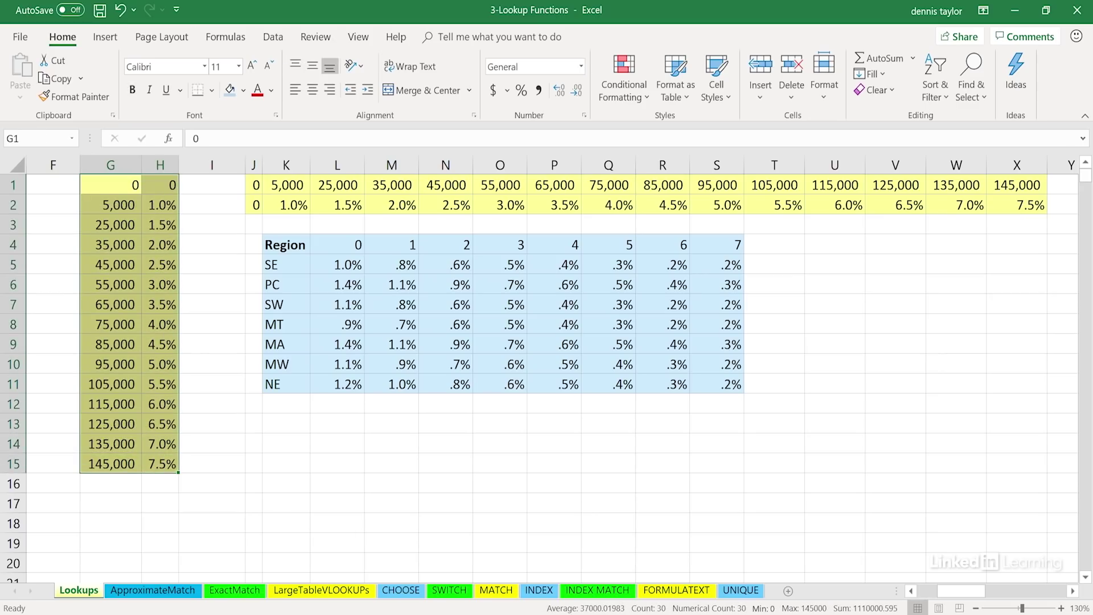
pyautogui.click(1072, 591)
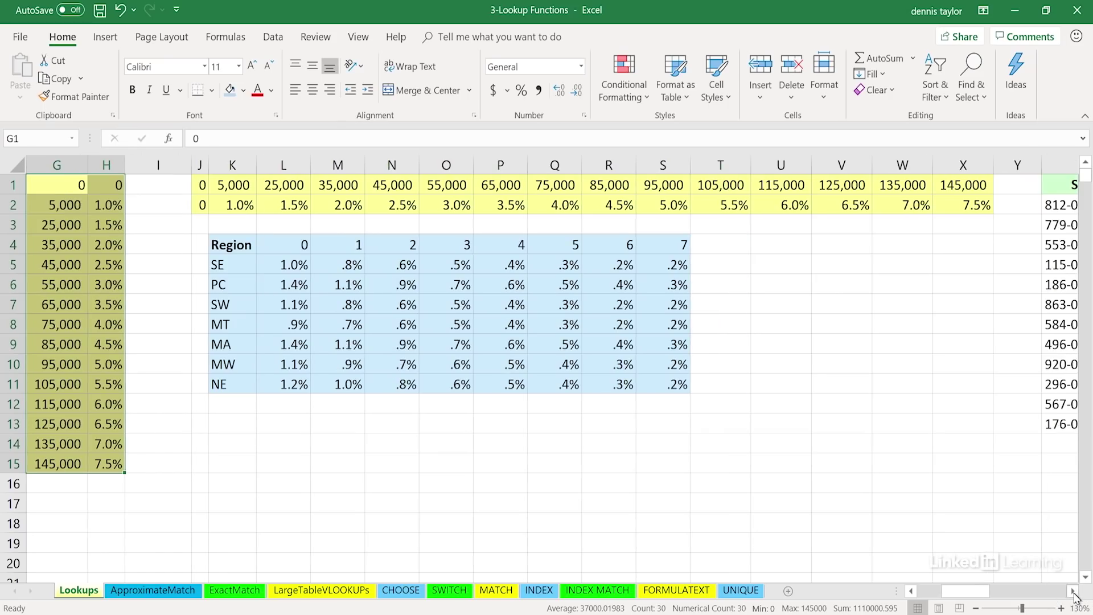
pyautogui.moveTo(200, 185); pyautogui.dragTo(950, 206)
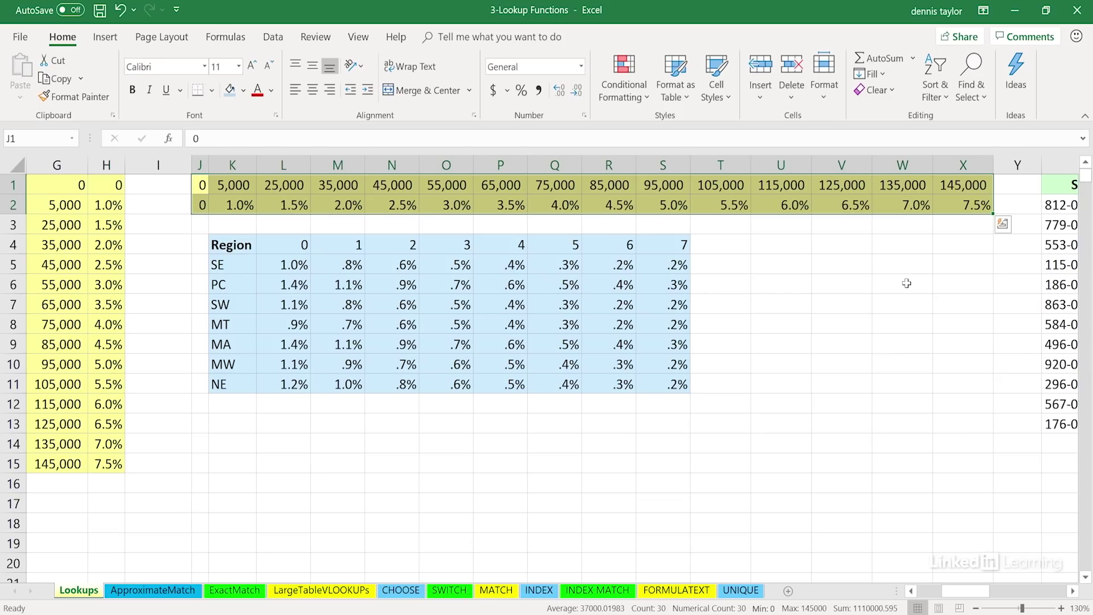
pyautogui.press('Escape')
# Step: Highlight G1:H15 and the Region grid K4:S11, pointing out PC's 1.1% rate for rating 1
pyautogui.moveTo(60, 184); pyautogui.dragTo(113, 468)
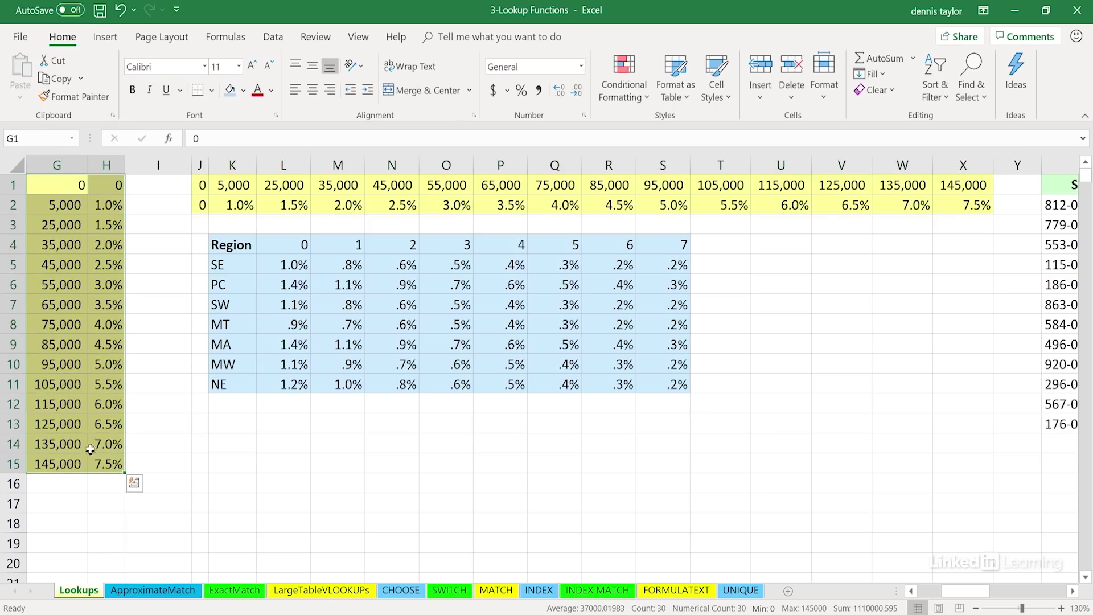
pyautogui.click(61, 186)
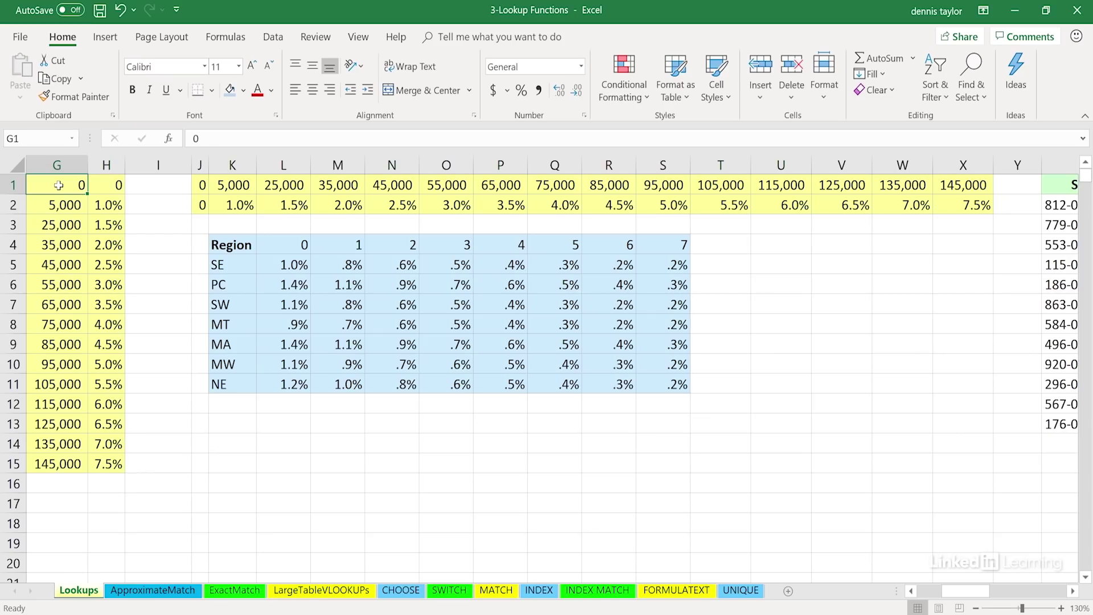
pyautogui.moveTo(59, 185); pyautogui.dragTo(104, 459)
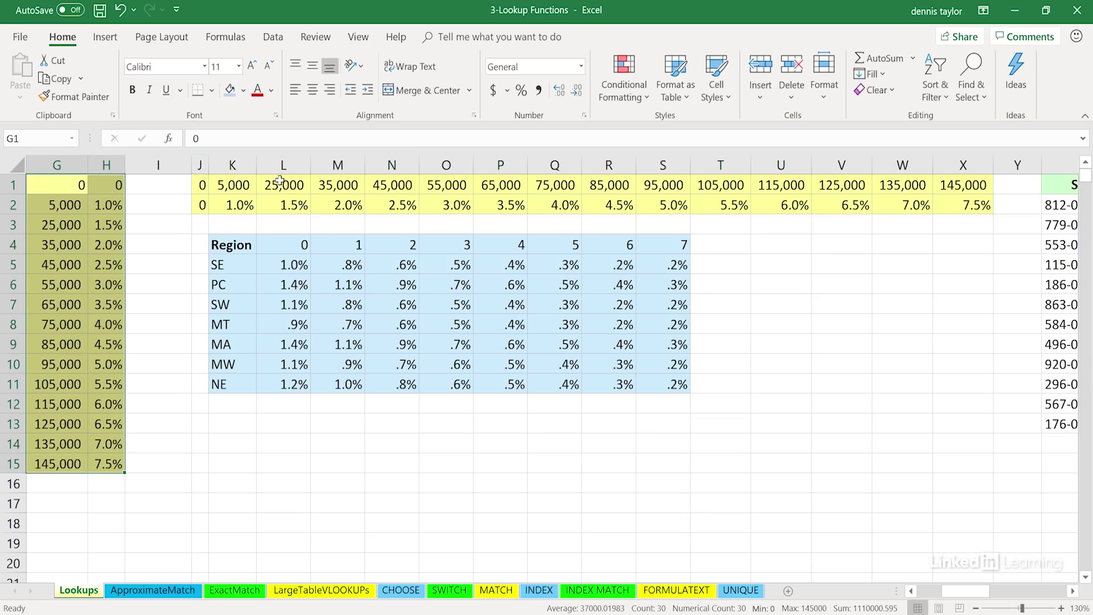
pyautogui.moveTo(234, 245); pyautogui.dragTo(656, 383)
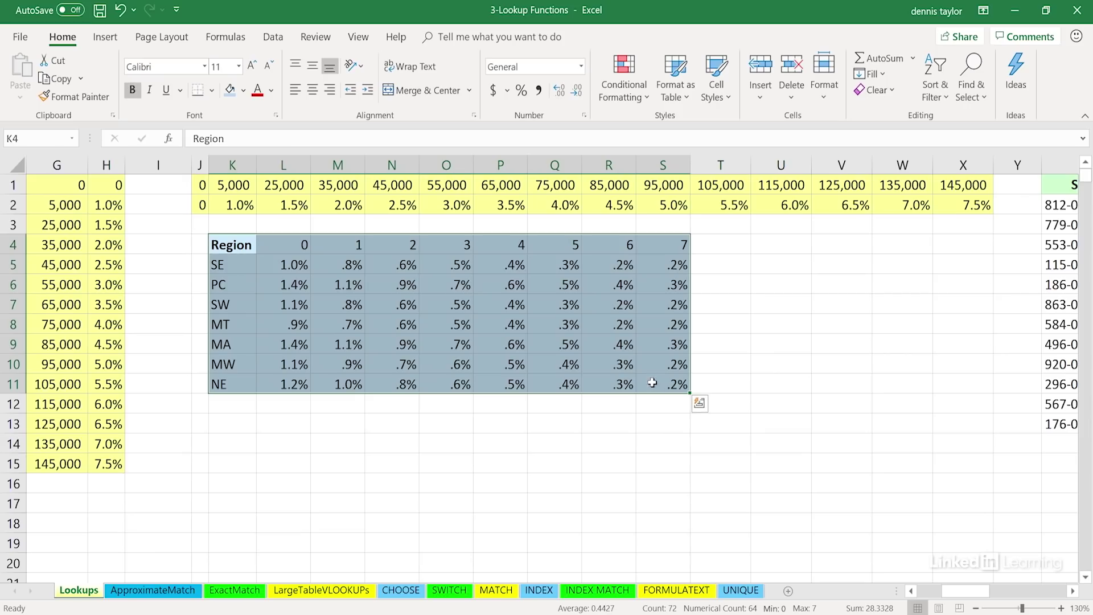
pyautogui.click(219, 263)
pyautogui.click(223, 284)
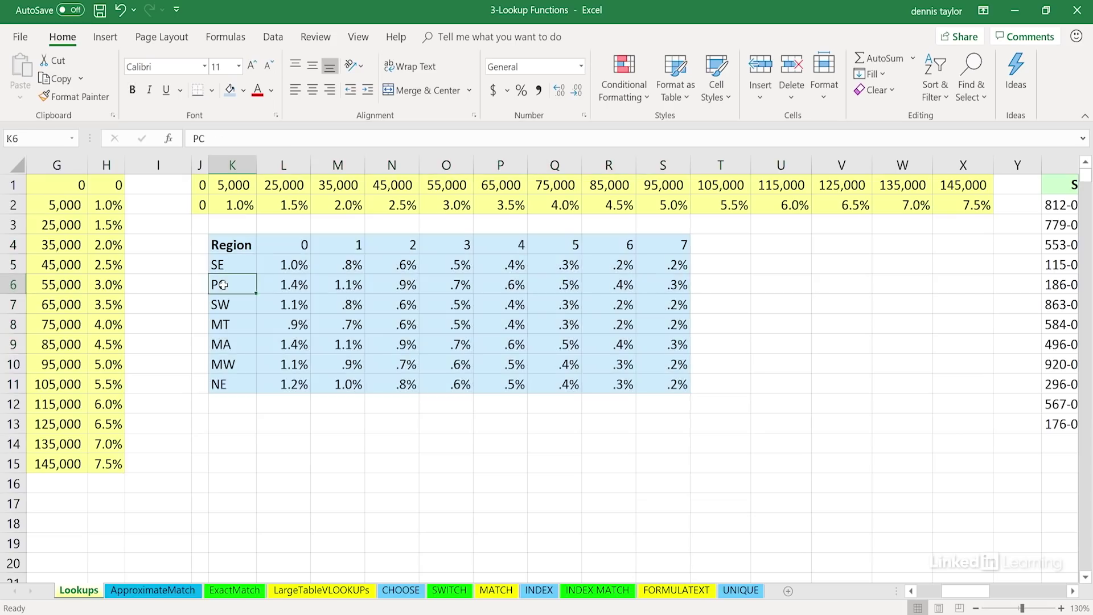
pyautogui.click(354, 287)
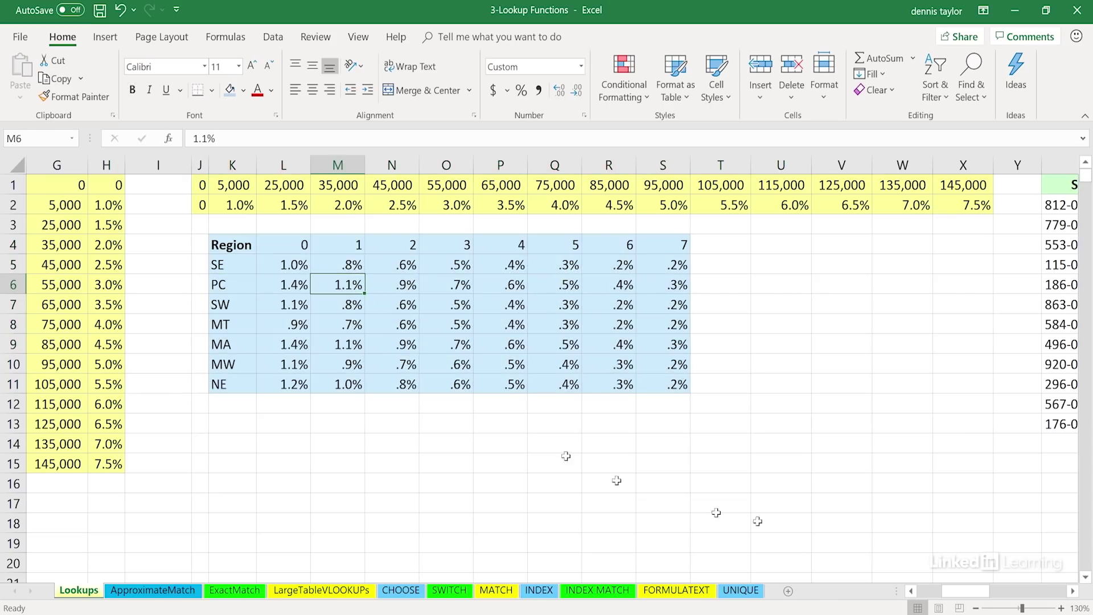
# Step: Move to another sheet and highlight the Department table with its Salary column
pyautogui.click(1072, 592)
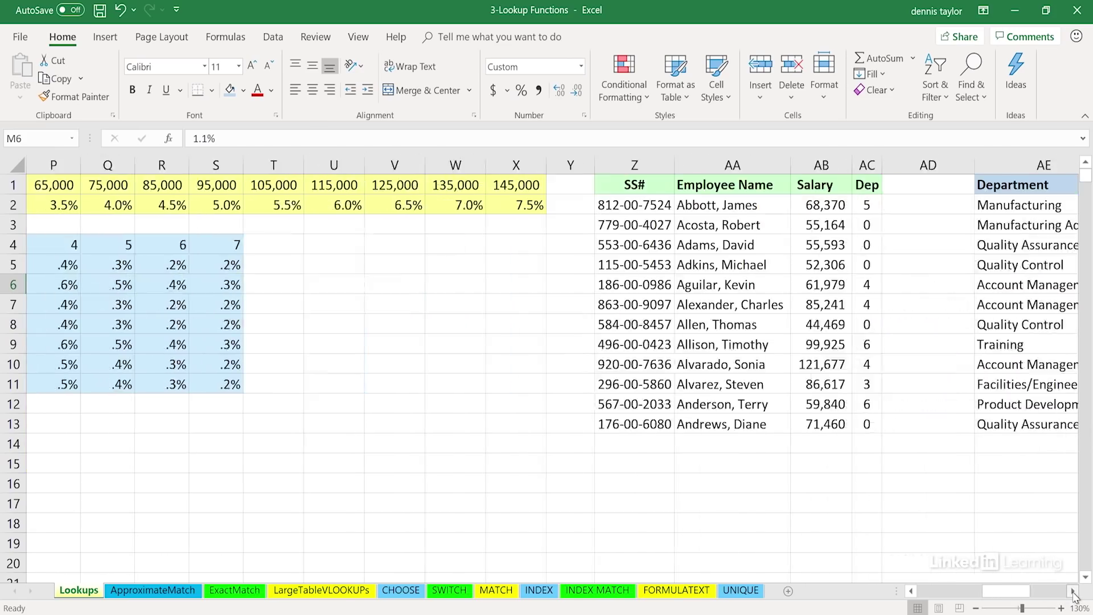
pyautogui.click(1072, 592)
pyautogui.click(1073, 591)
pyautogui.click(1073, 591)
pyautogui.click(1072, 591)
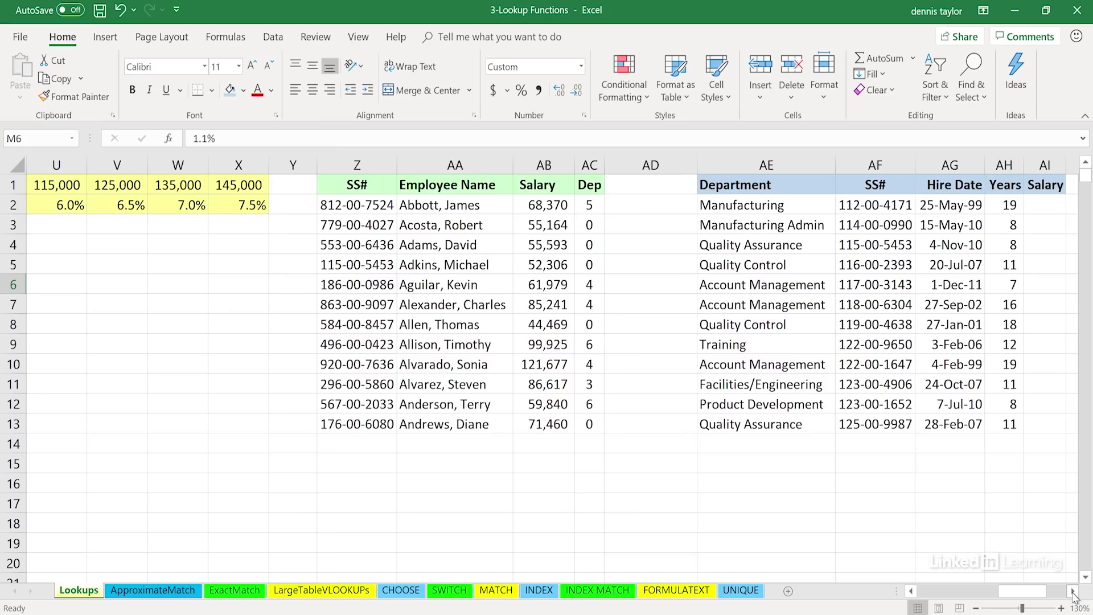
pyautogui.click(1073, 591)
pyautogui.moveTo(297, 183); pyautogui.dragTo(528, 426)
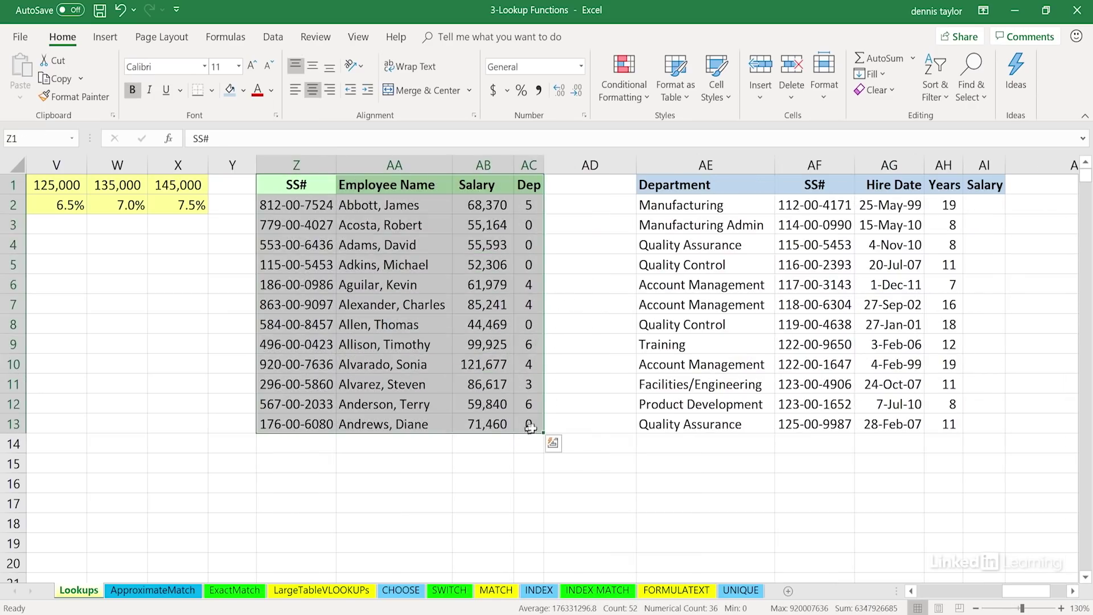
pyautogui.moveTo(688, 185); pyautogui.dragTo(983, 420)
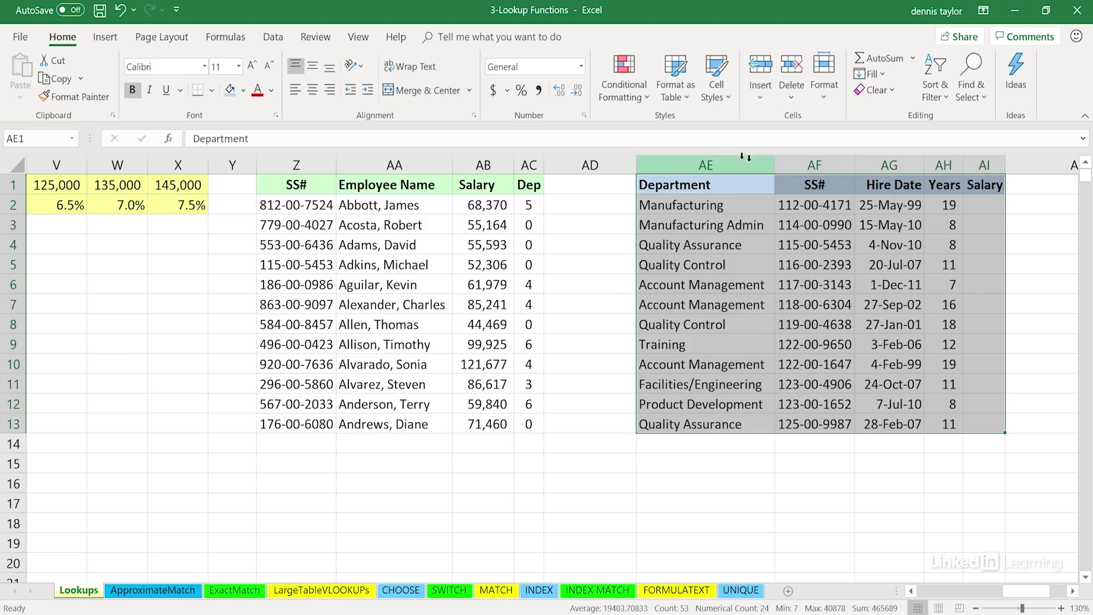
# Step: Inspect the first SS# entry's underlying number, then scroll the sheet tabs
pyautogui.click(280, 203)
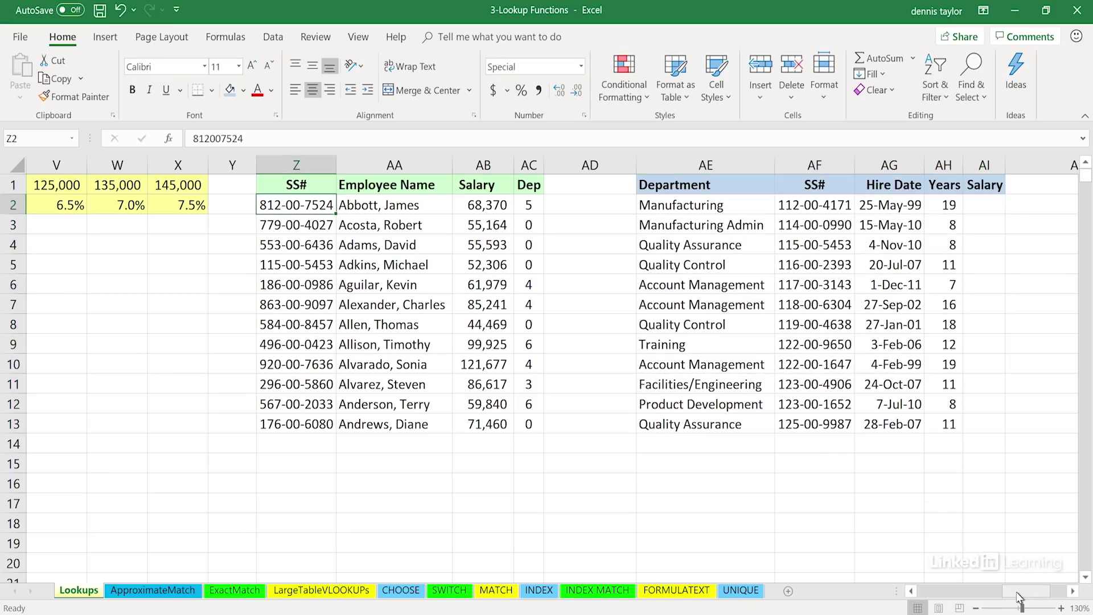
pyautogui.moveTo(1016, 595); pyautogui.dragTo(943, 593)
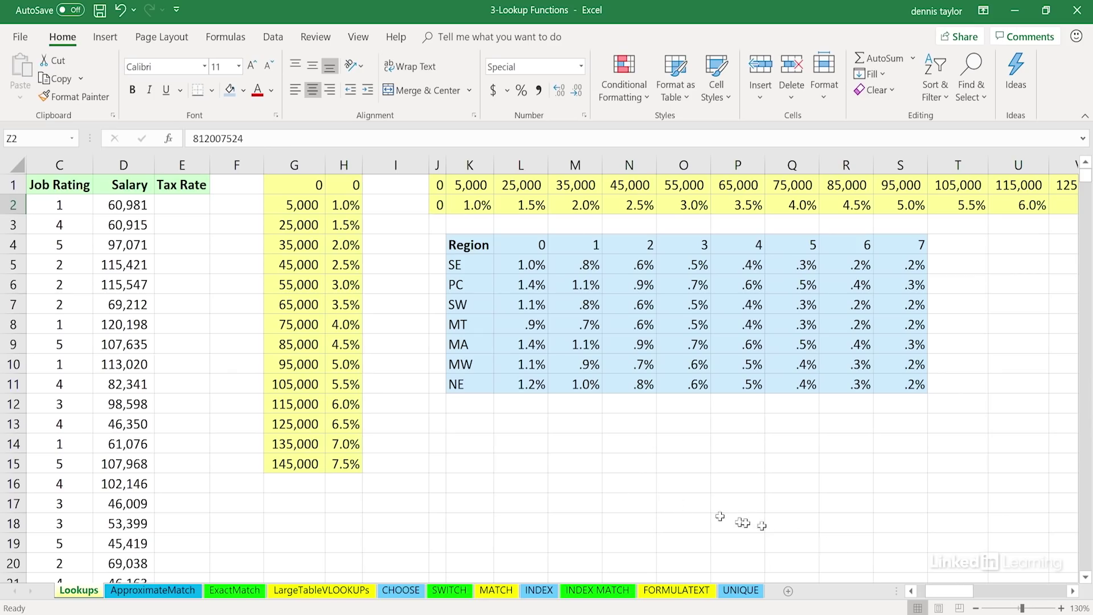
pyautogui.moveTo(962, 592); pyautogui.dragTo(1032, 592)
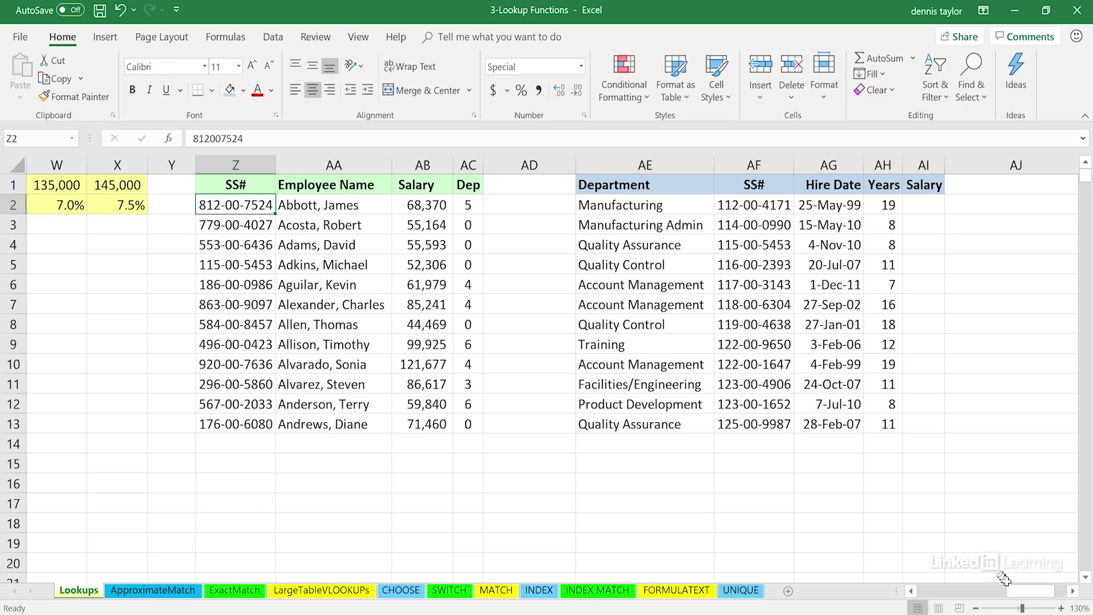
pyautogui.moveTo(1016, 591); pyautogui.dragTo(930, 595)
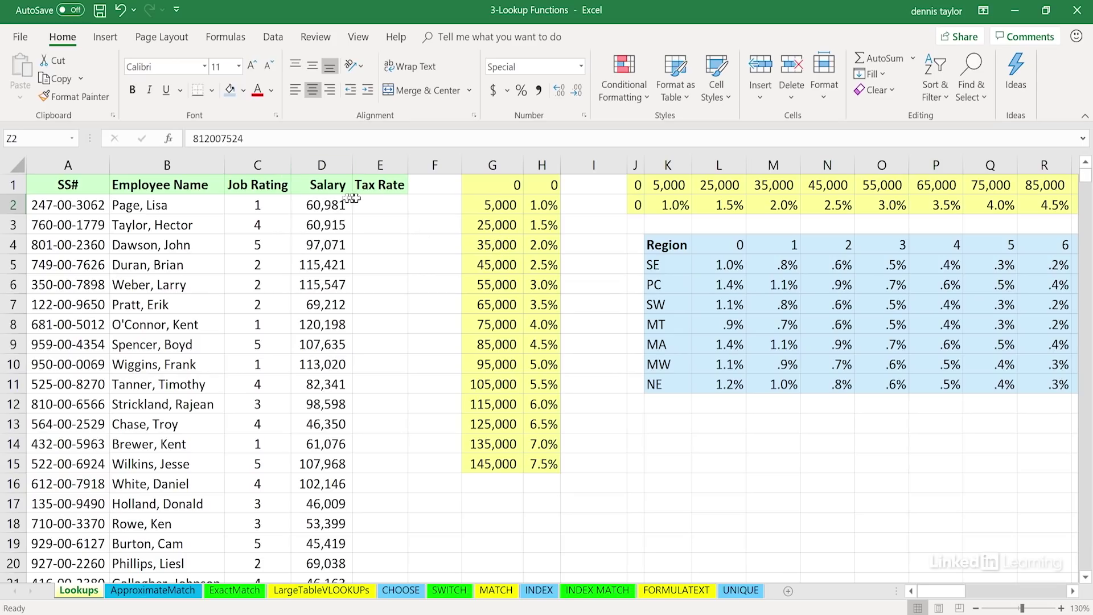
# Step: Walk through salaries 60,981 and 60,915 against the thresholds: 4.0% vertically, 55,000 → 3.0% horizontally
pyautogui.click(321, 206)
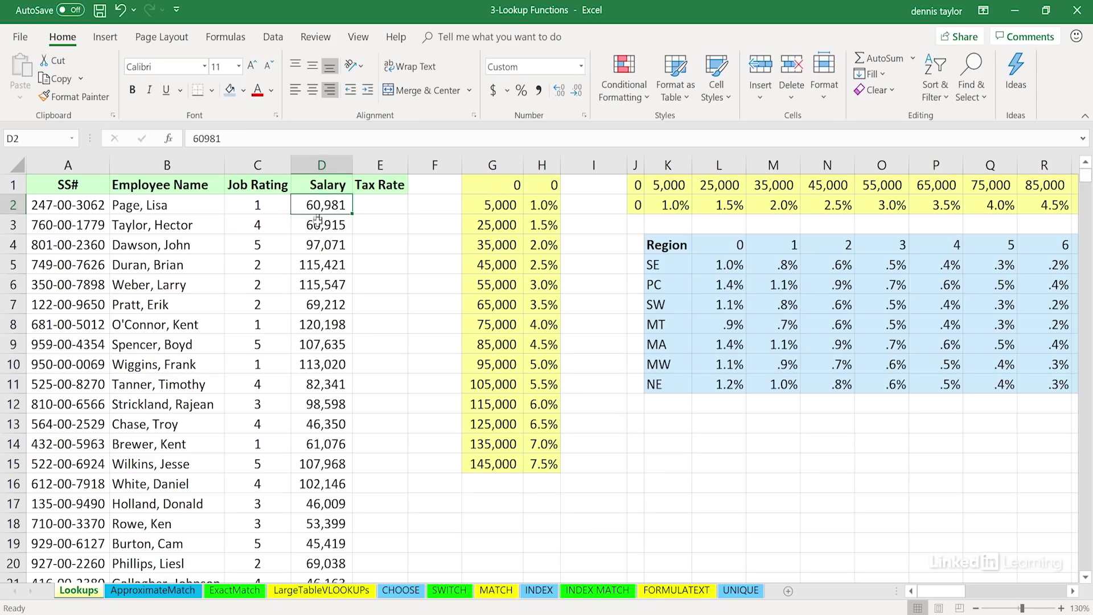
pyautogui.click(319, 225)
pyautogui.moveTo(488, 207); pyautogui.dragTo(493, 464)
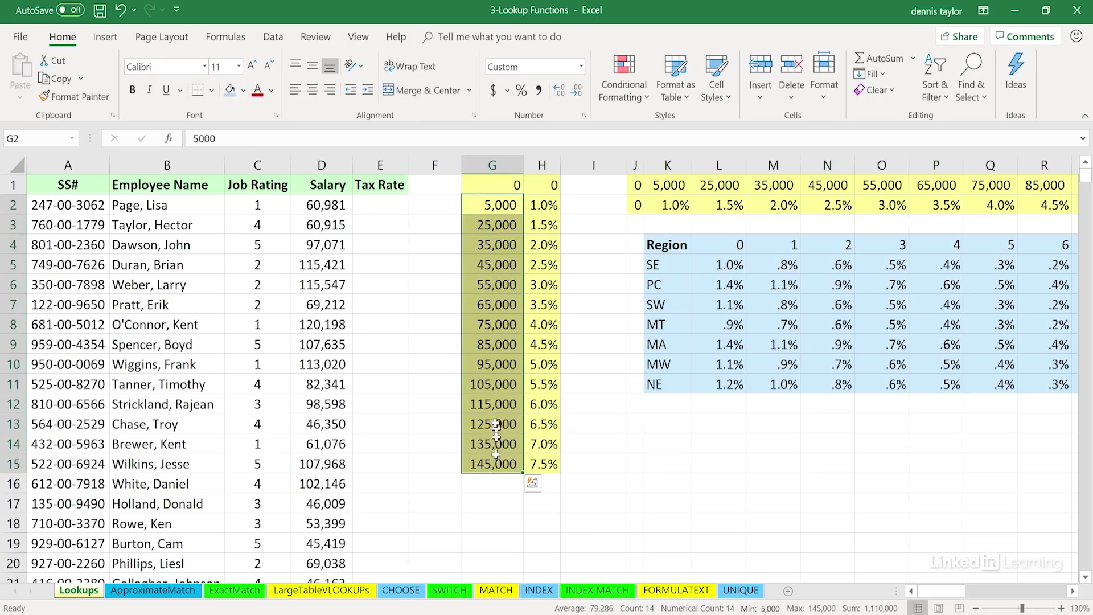
pyautogui.moveTo(494, 186); pyautogui.dragTo(534, 465)
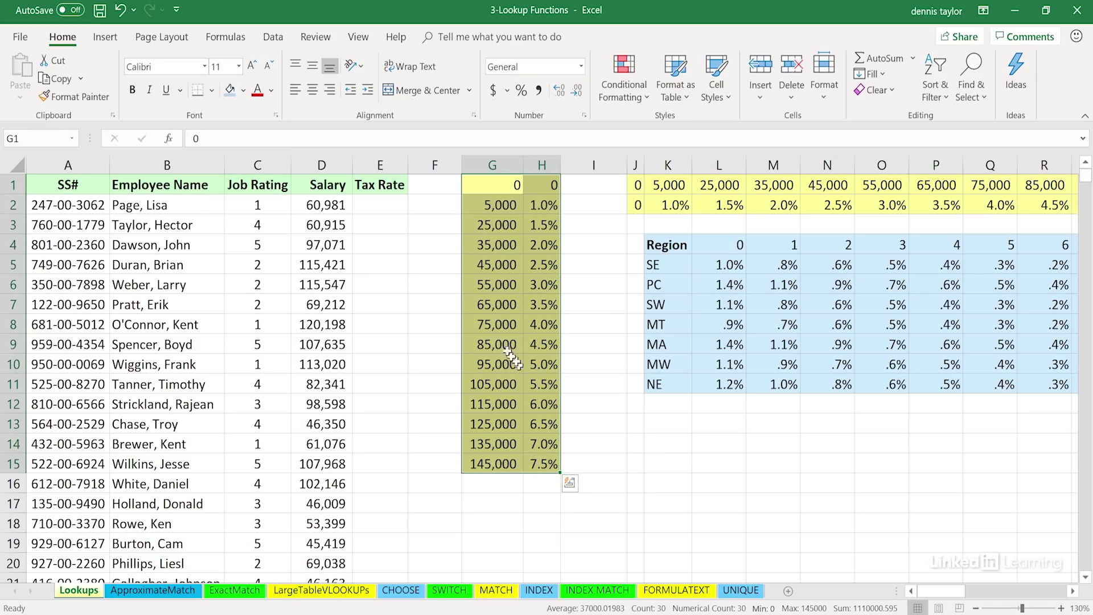
pyautogui.click(322, 225)
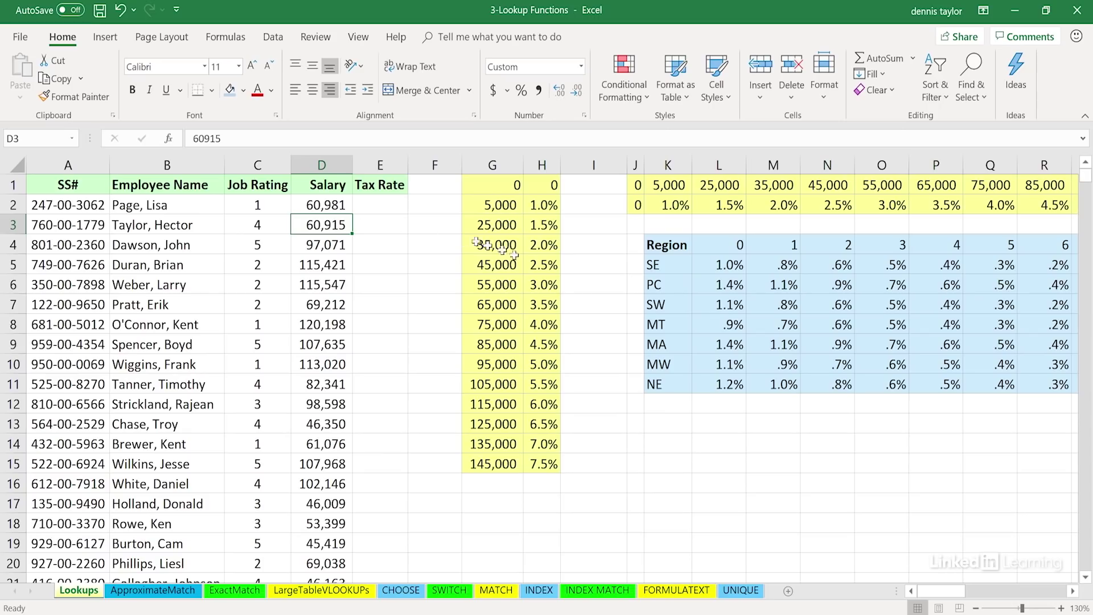
pyautogui.click(546, 322)
pyautogui.click(876, 184)
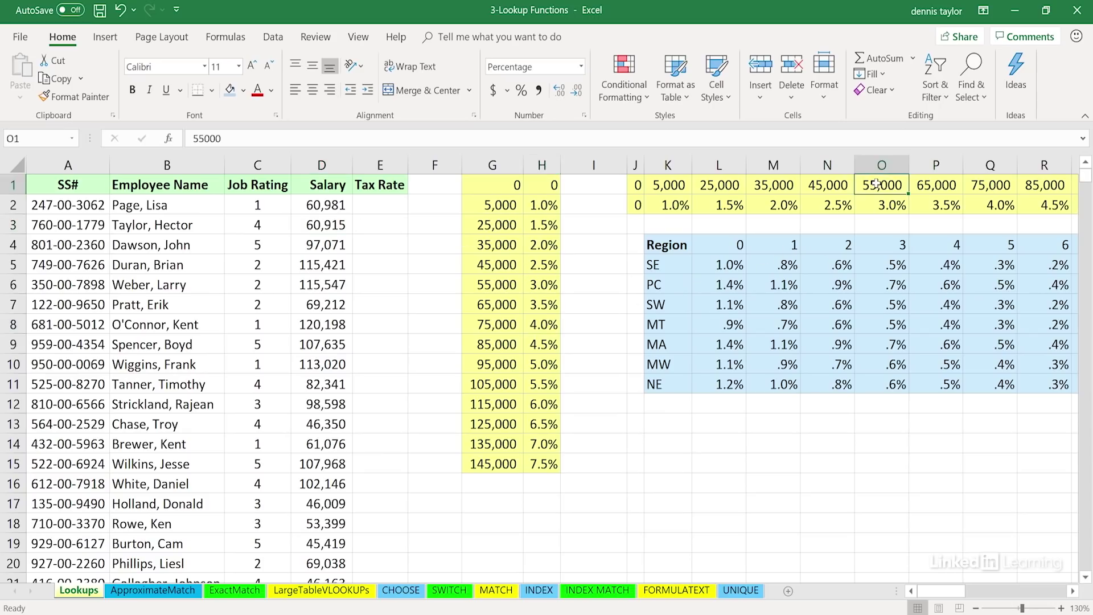
pyautogui.click(887, 206)
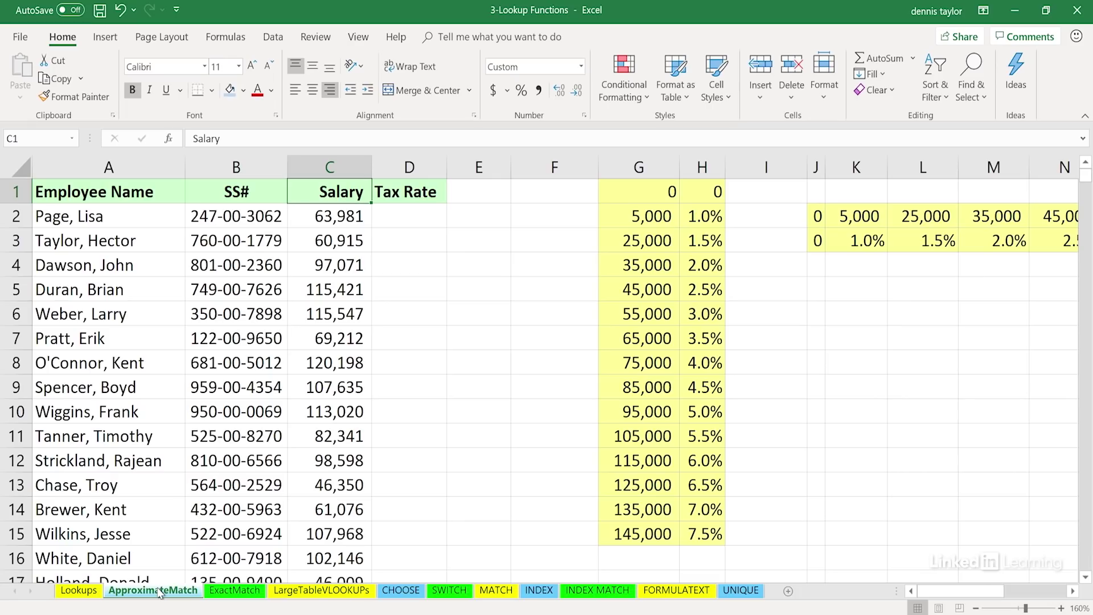
pyautogui.click(331, 217)
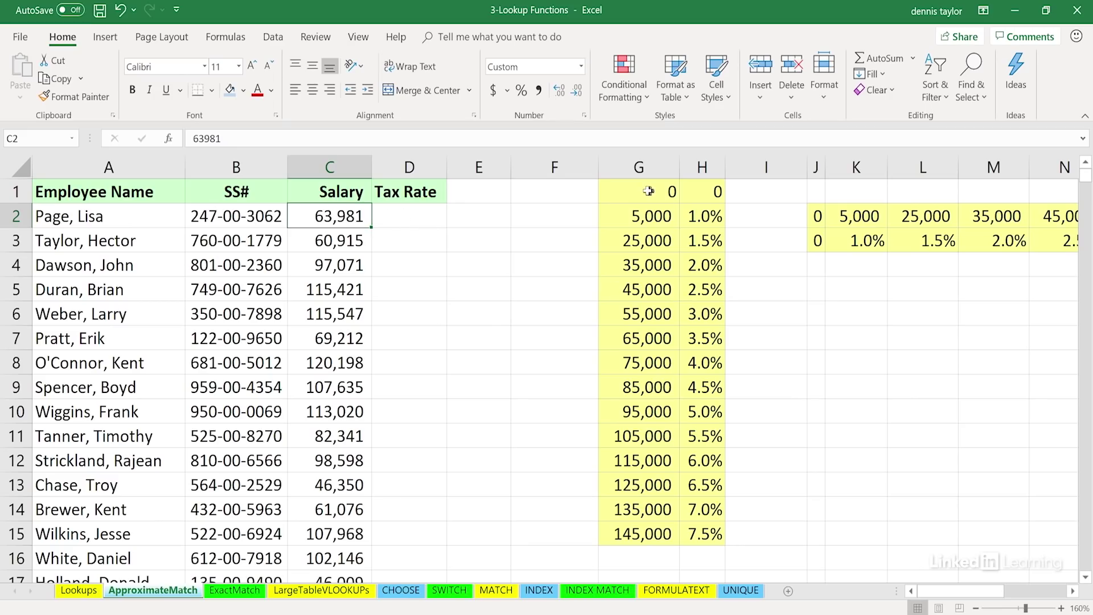
pyautogui.click(666, 190)
pyautogui.moveTo(669, 190); pyautogui.dragTo(696, 530)
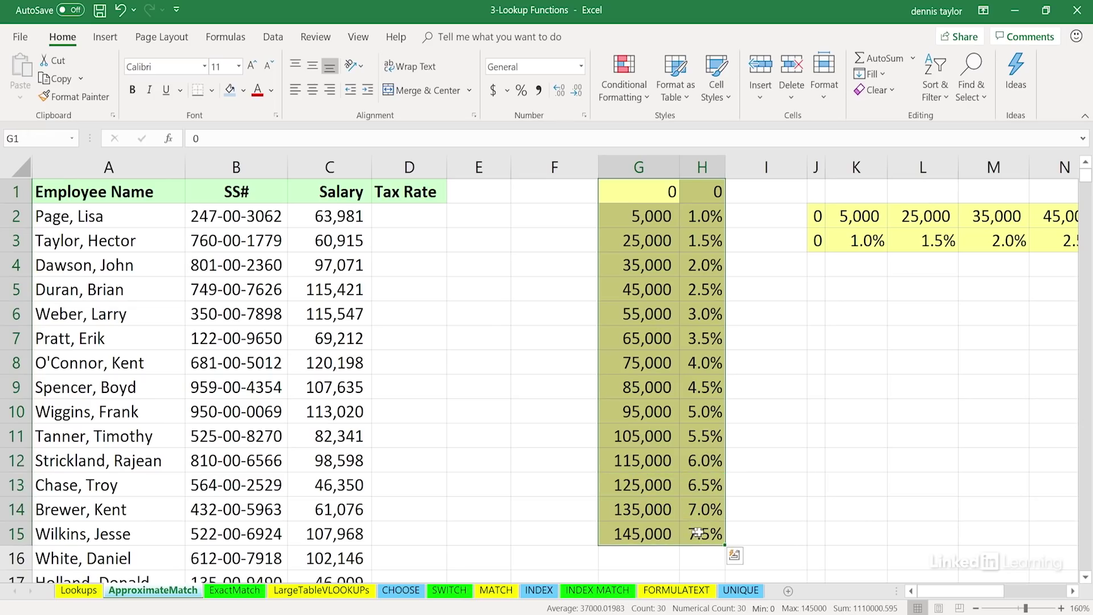
pyautogui.moveTo(817, 217); pyautogui.dragTo(829, 236)
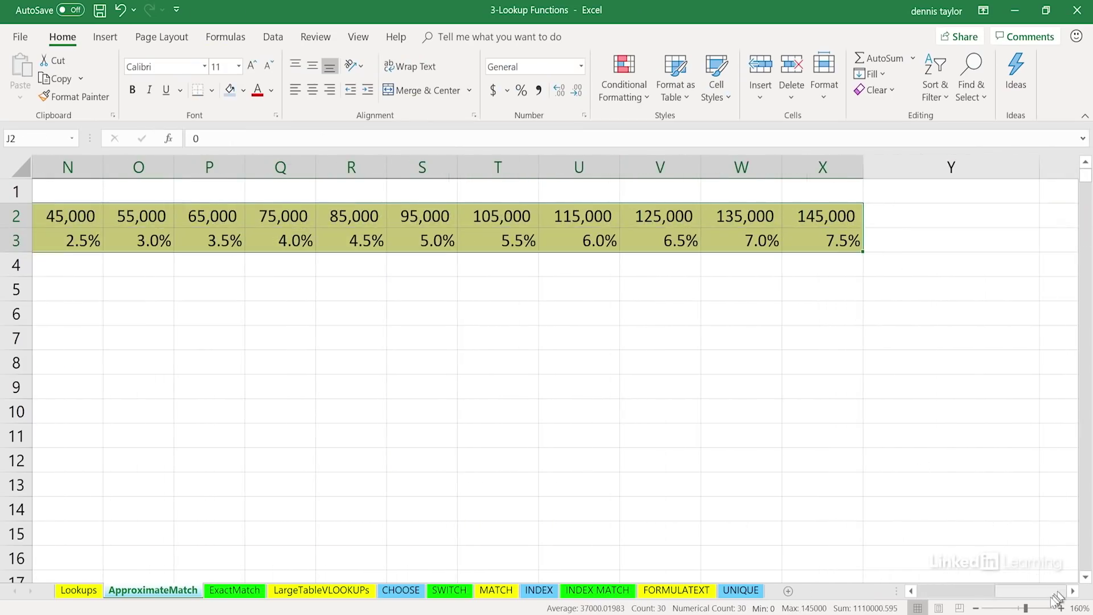
pyautogui.moveTo(1033, 594); pyautogui.dragTo(968, 595)
pyautogui.moveTo(496, 191); pyautogui.dragTo(545, 536)
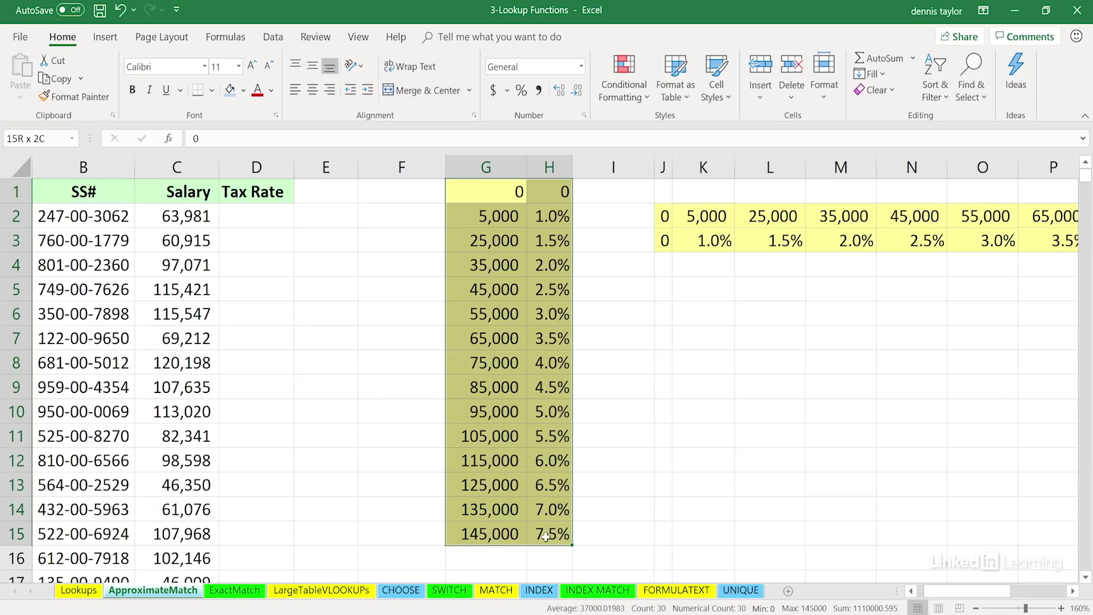
pyautogui.moveTo(545, 536); pyautogui.dragTo(546, 536)
pyautogui.click(257, 216)
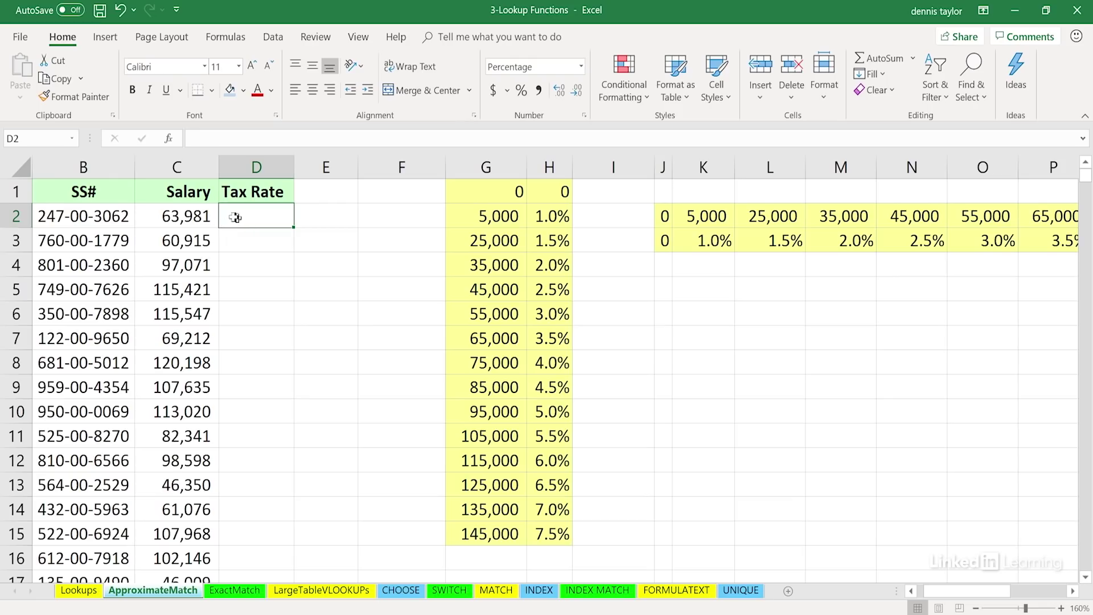
pyautogui.click(198, 215)
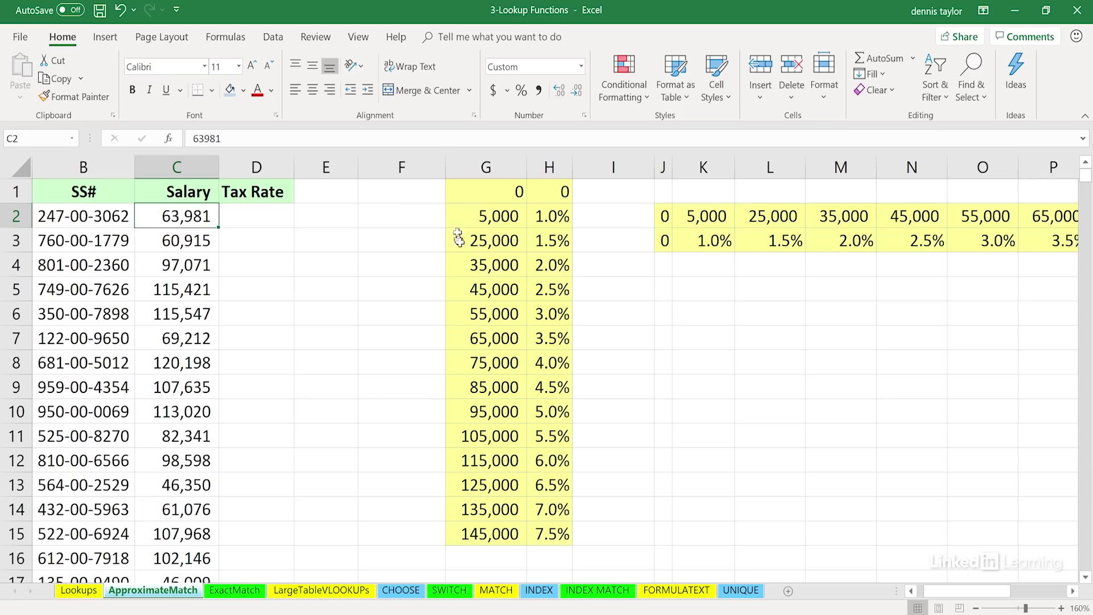
pyautogui.click(548, 338)
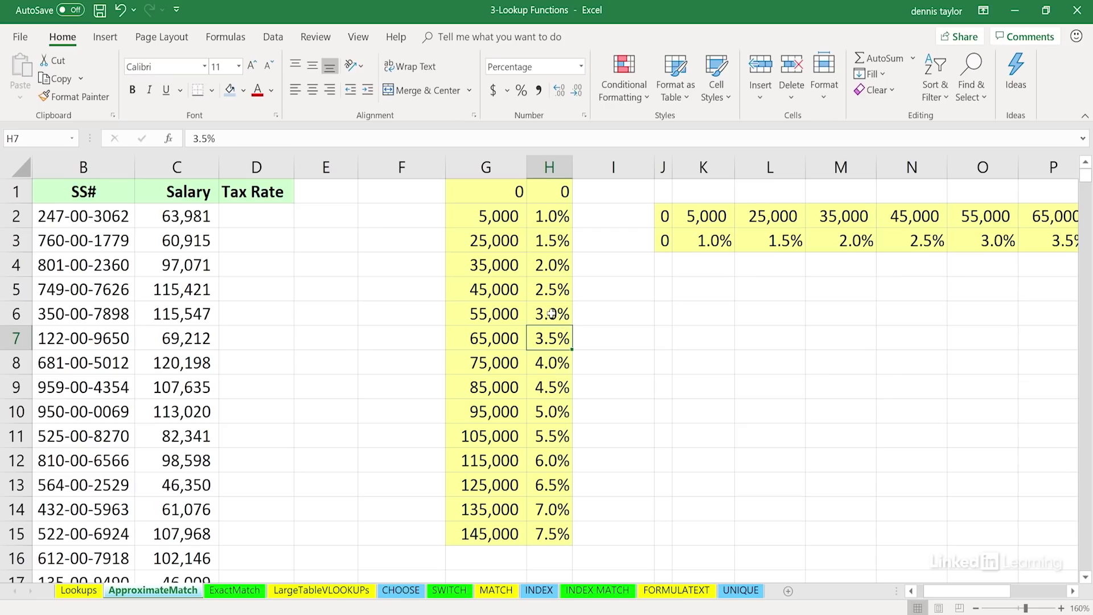
pyautogui.click(551, 314)
pyautogui.click(196, 217)
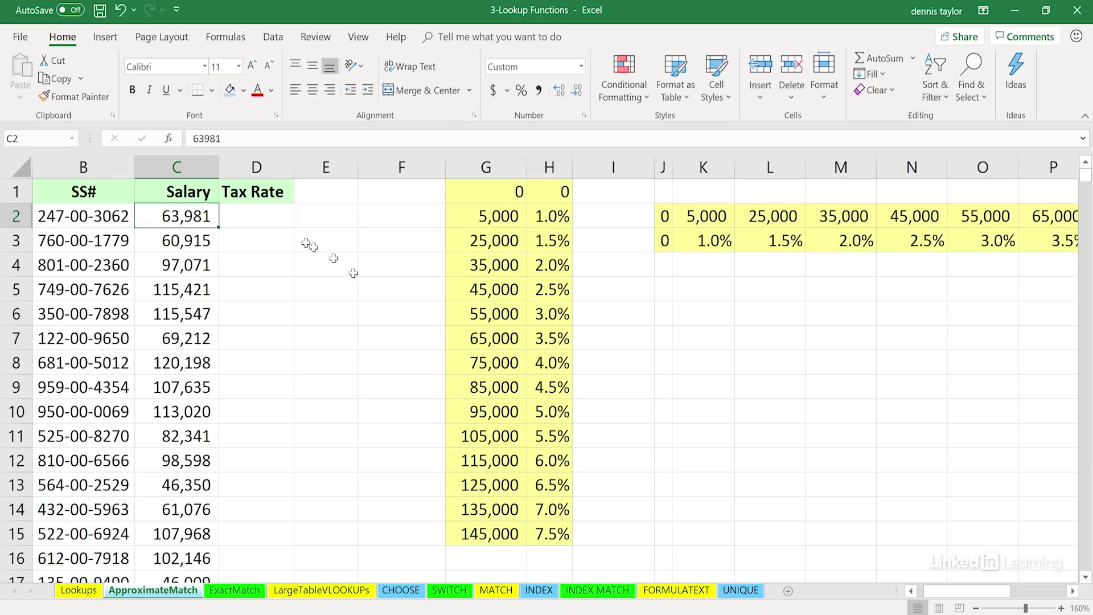
pyautogui.click(477, 337)
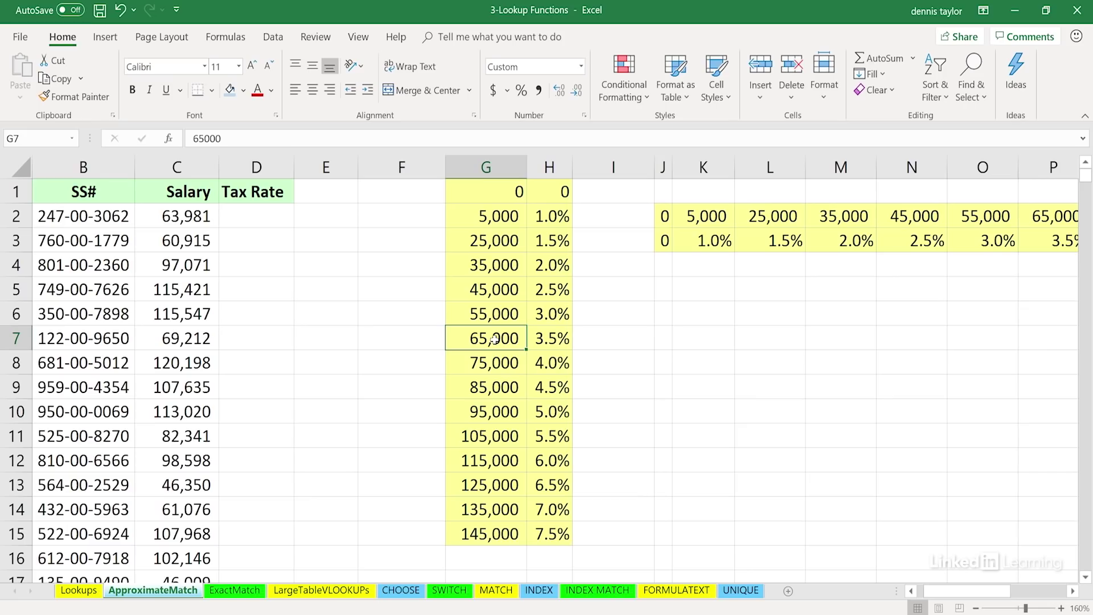
pyautogui.click(493, 313)
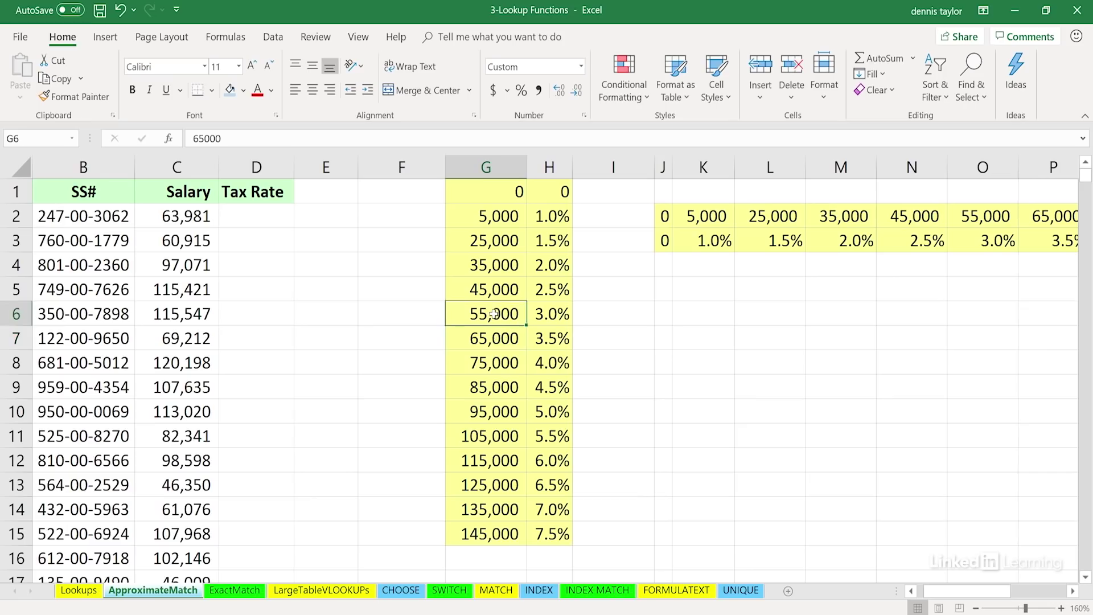
pyautogui.moveTo(496, 314); pyautogui.dragTo(548, 313)
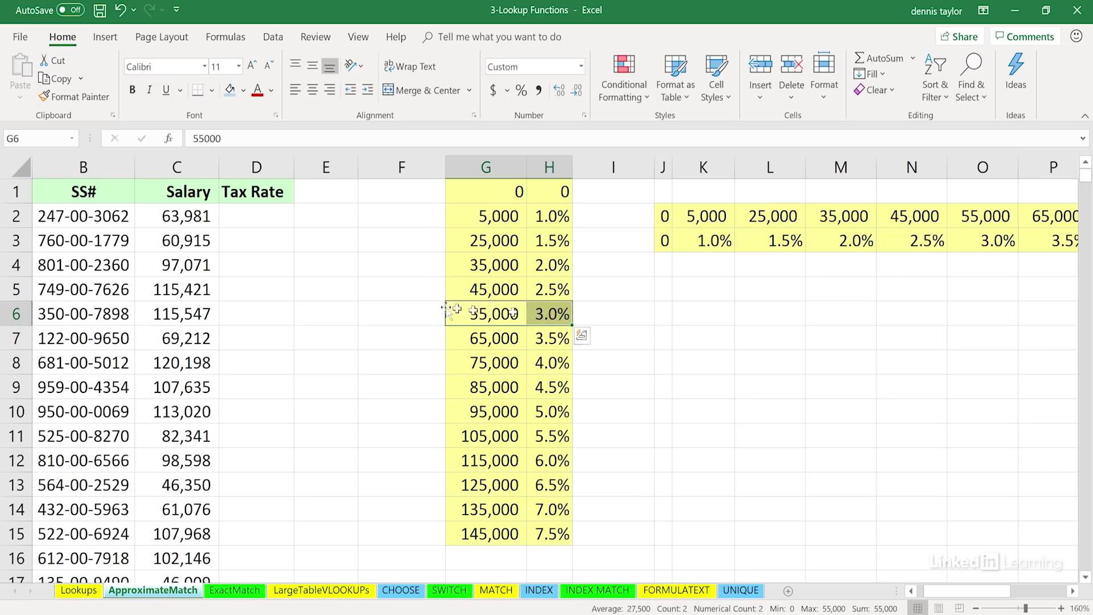
pyautogui.click(260, 215)
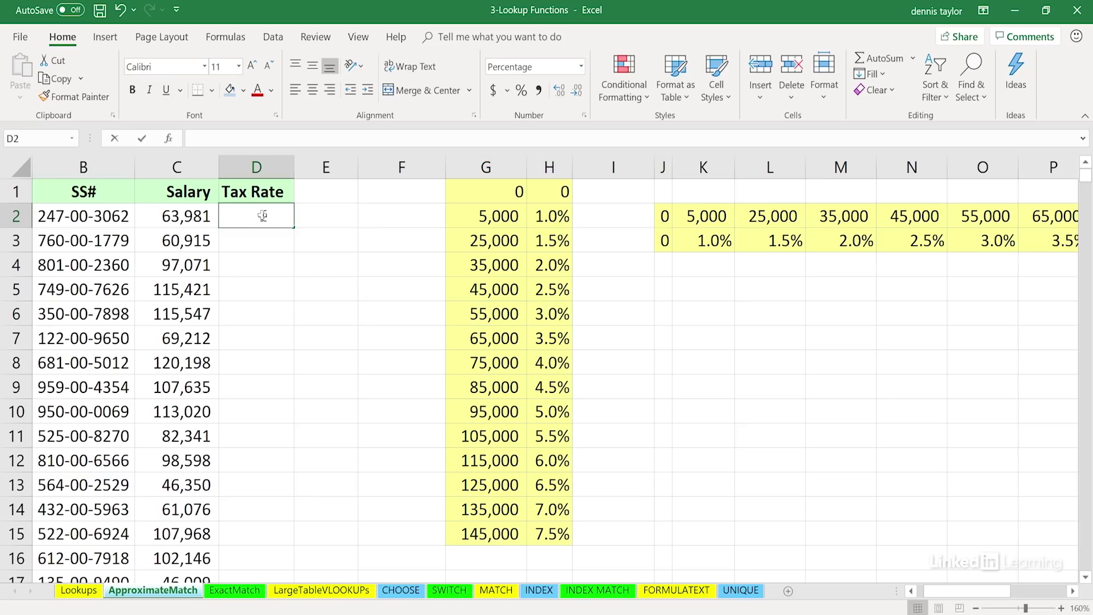
# Step: Enter =VLOOKUP(C2,G1:H15,2) in D2 and show its 0.03 result in Comma Style
pyautogui.write('=vlookup')
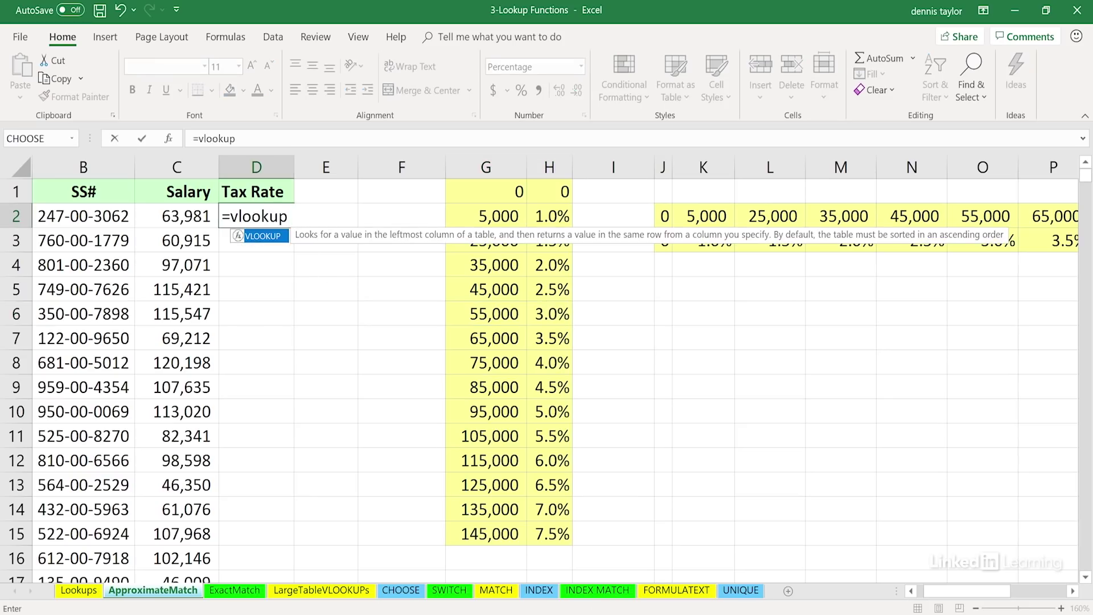
pyautogui.write('(')
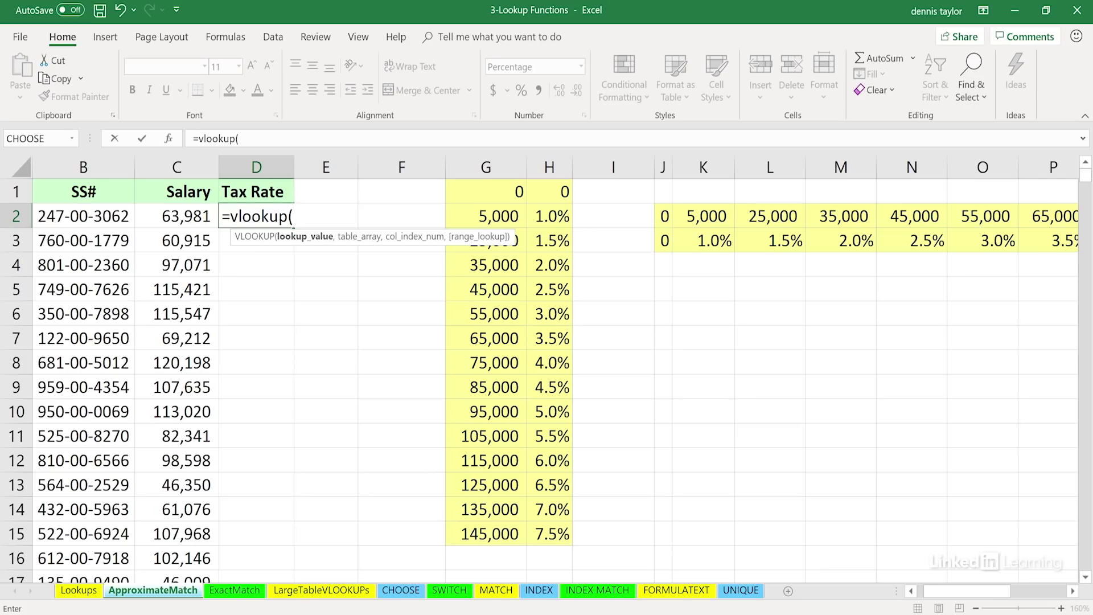
pyautogui.click(182, 217)
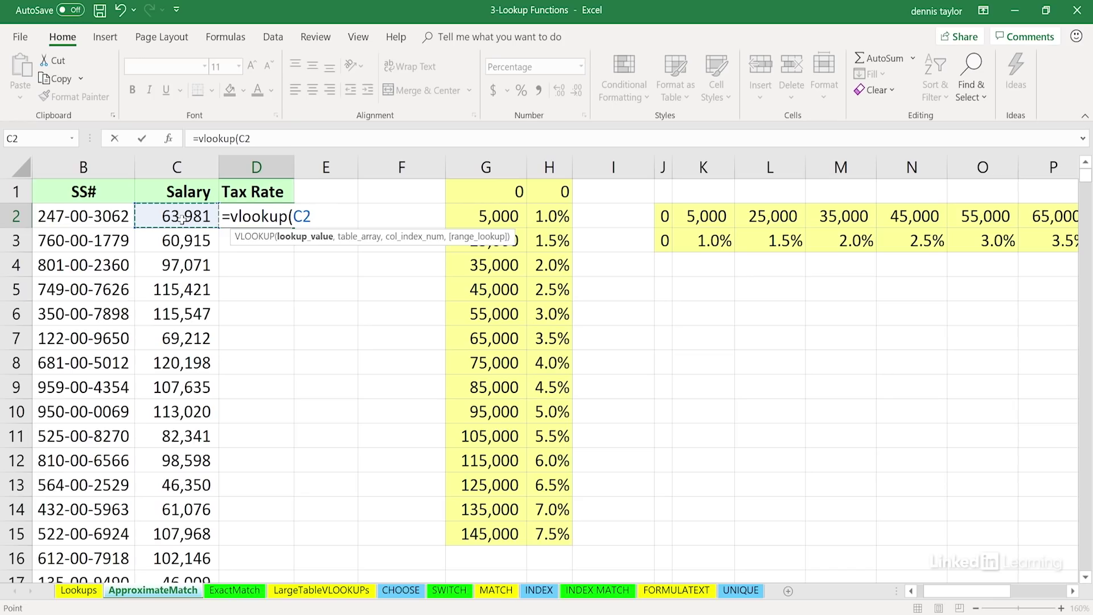
pyautogui.write(',')
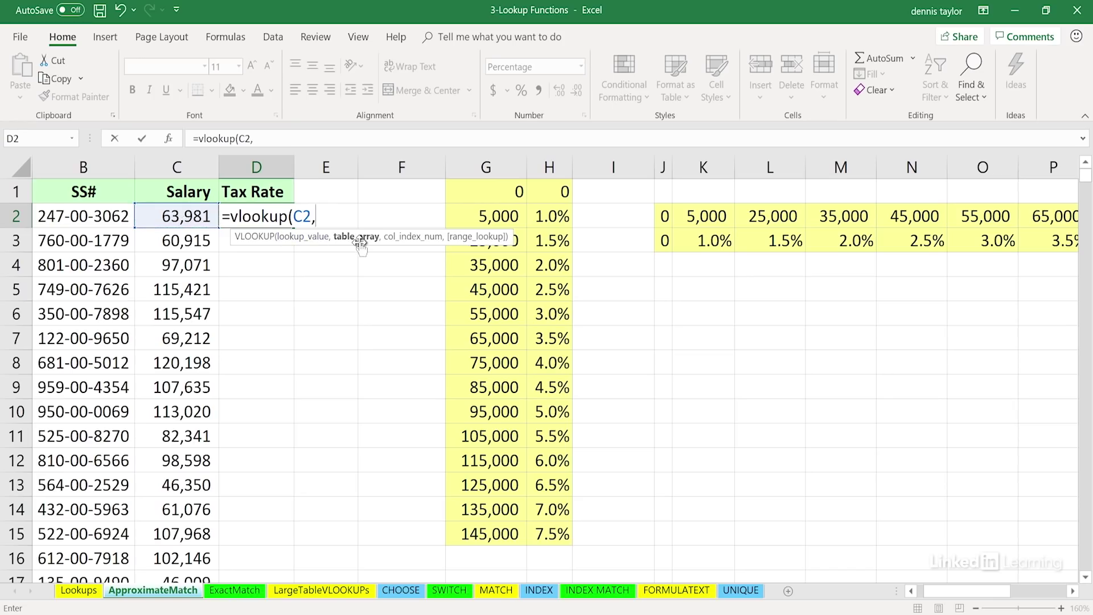
pyautogui.moveTo(493, 192); pyautogui.dragTo(563, 529)
pyautogui.write(',')
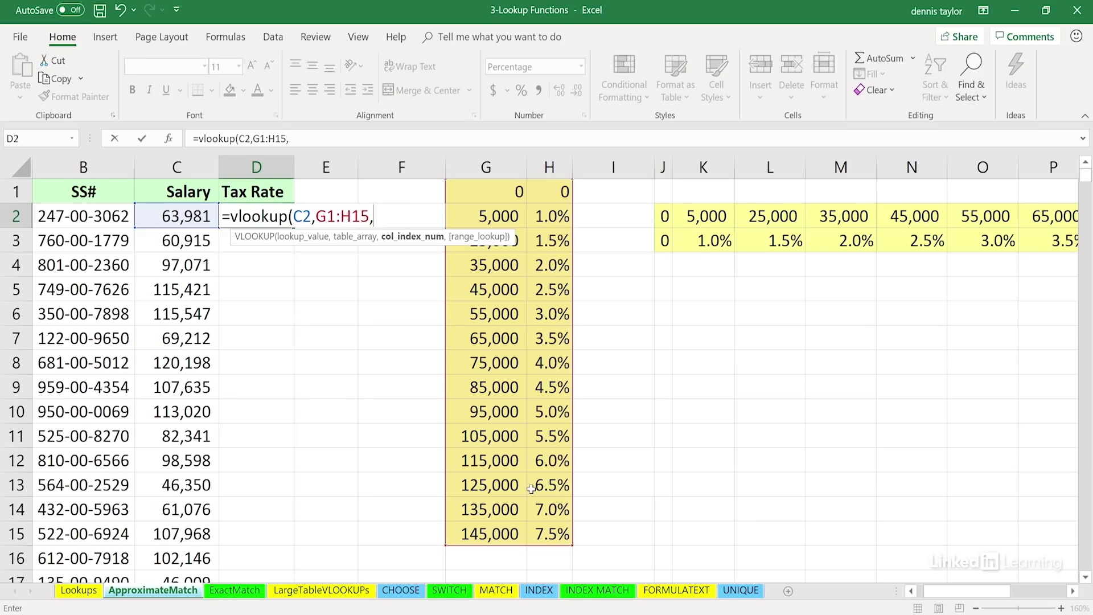
pyautogui.write('2')
pyautogui.press('Return')
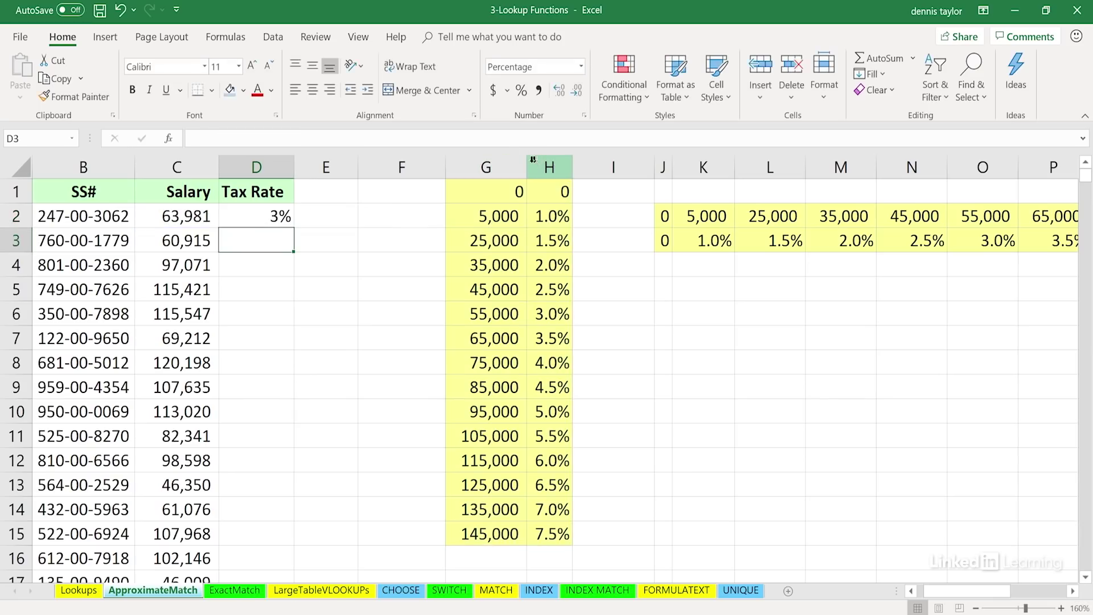
pyautogui.click(279, 215)
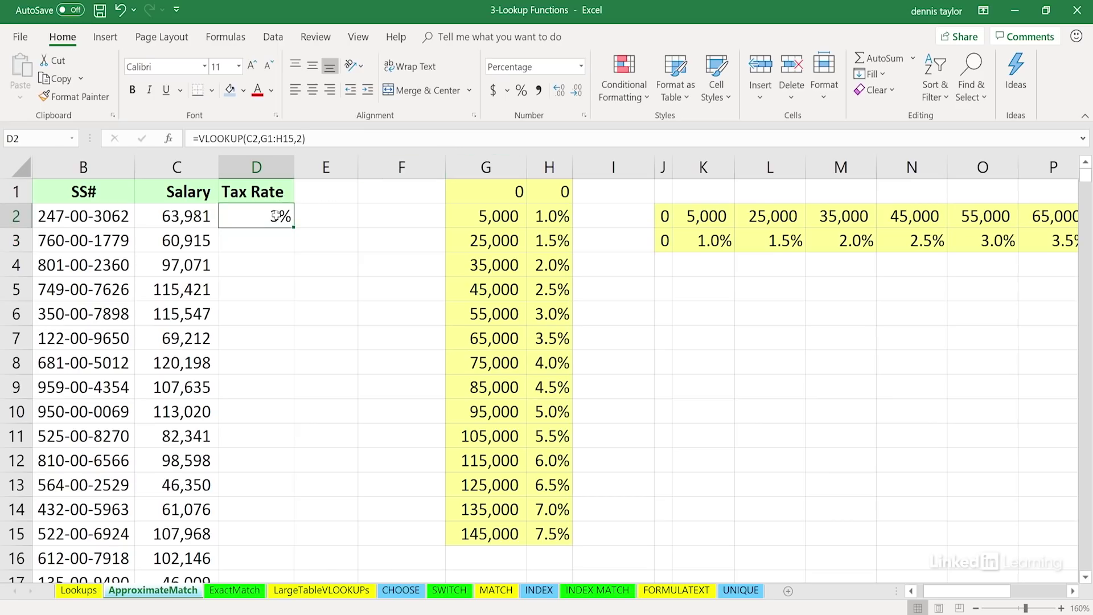
pyautogui.click(538, 91)
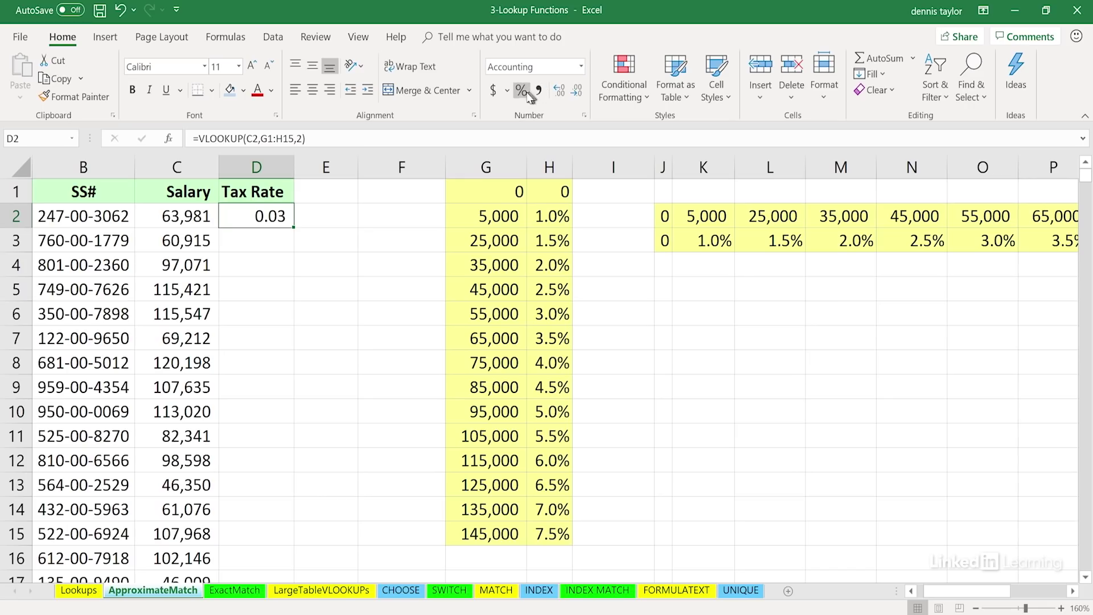
# Step: Show D2 as a percentage, make its range $G$1:$H$15, and fill it down Tax Rate
pyautogui.click(521, 92)
pyautogui.doubleClick(265, 214)
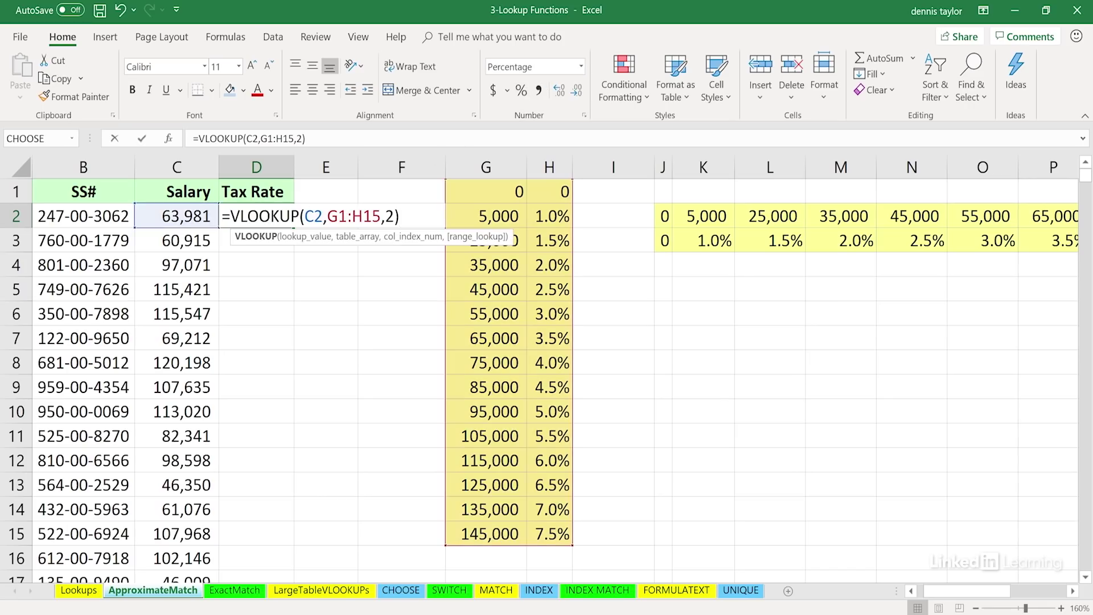
pyautogui.click(381, 215)
pyautogui.moveTo(380, 216); pyautogui.dragTo(332, 211)
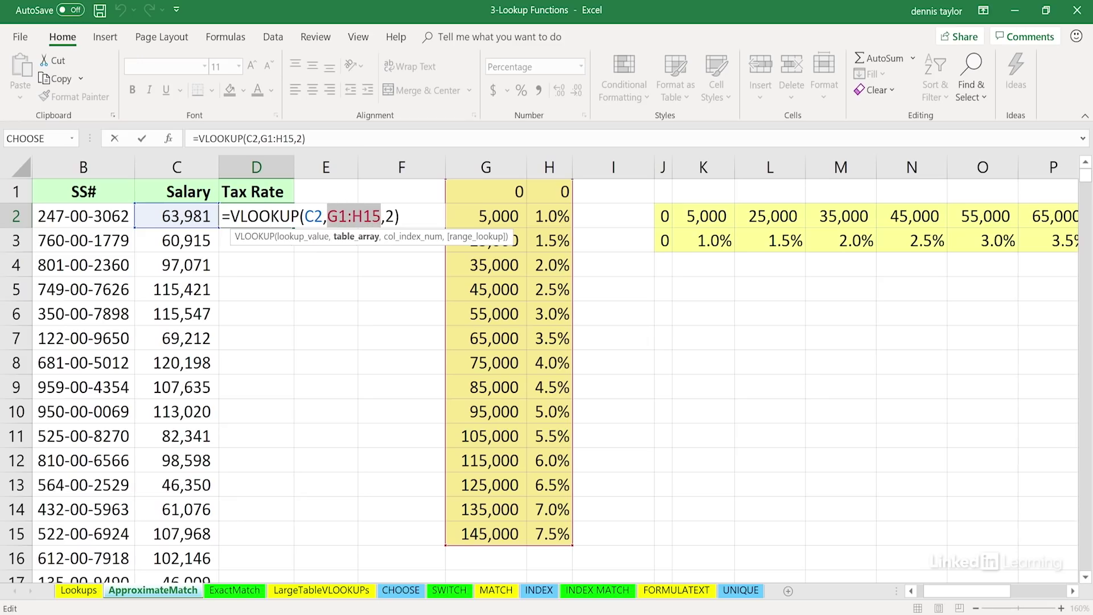
pyautogui.press('F4')
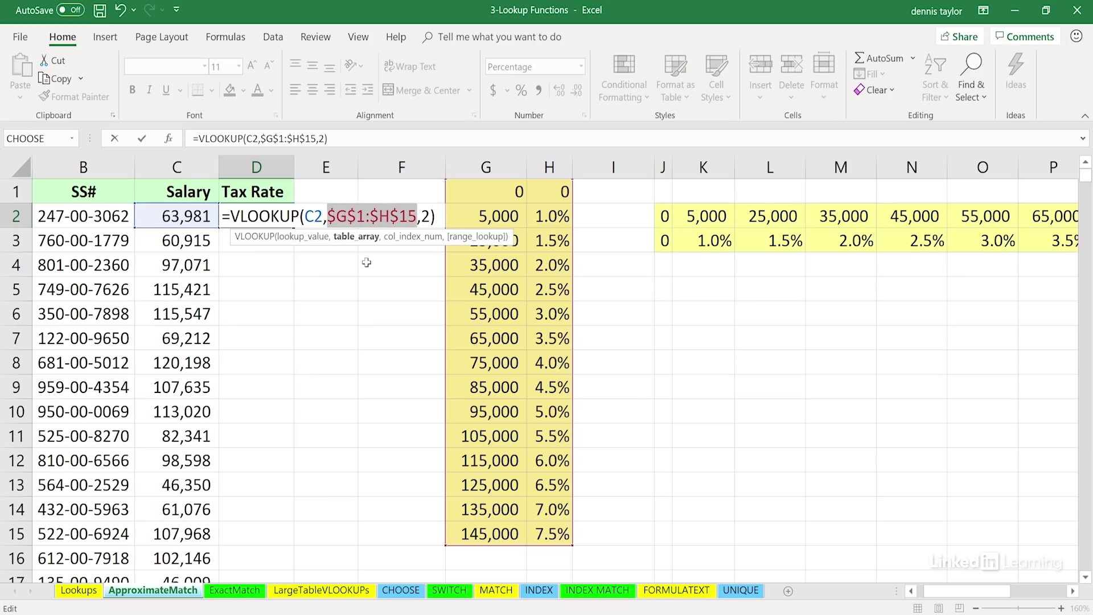
pyautogui.hotkey('ctrl', 'Return')
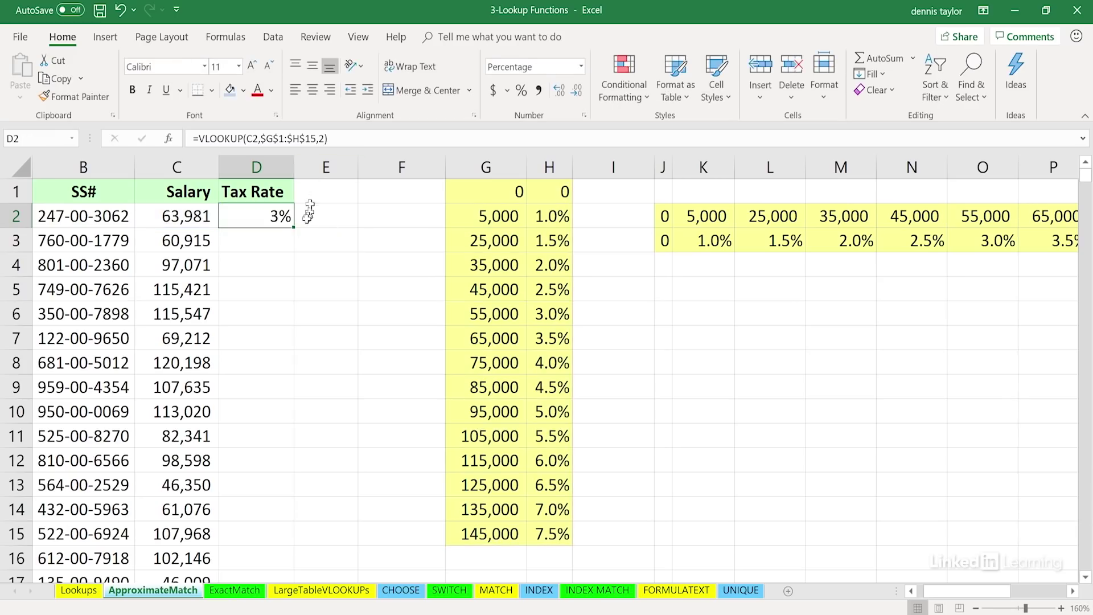
pyautogui.doubleClick(293, 228)
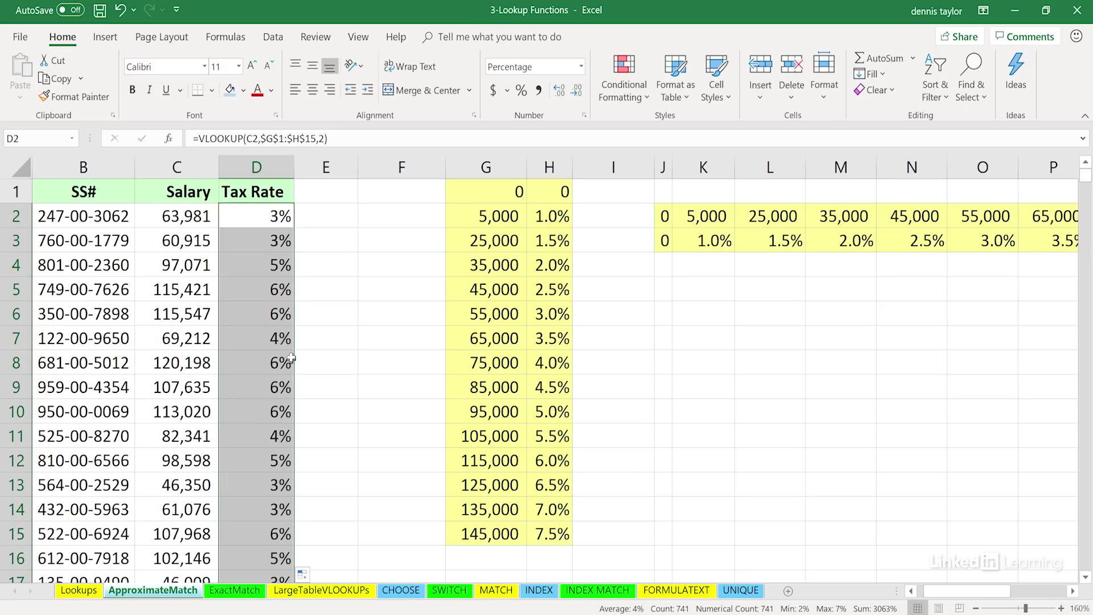
pyautogui.click(484, 340)
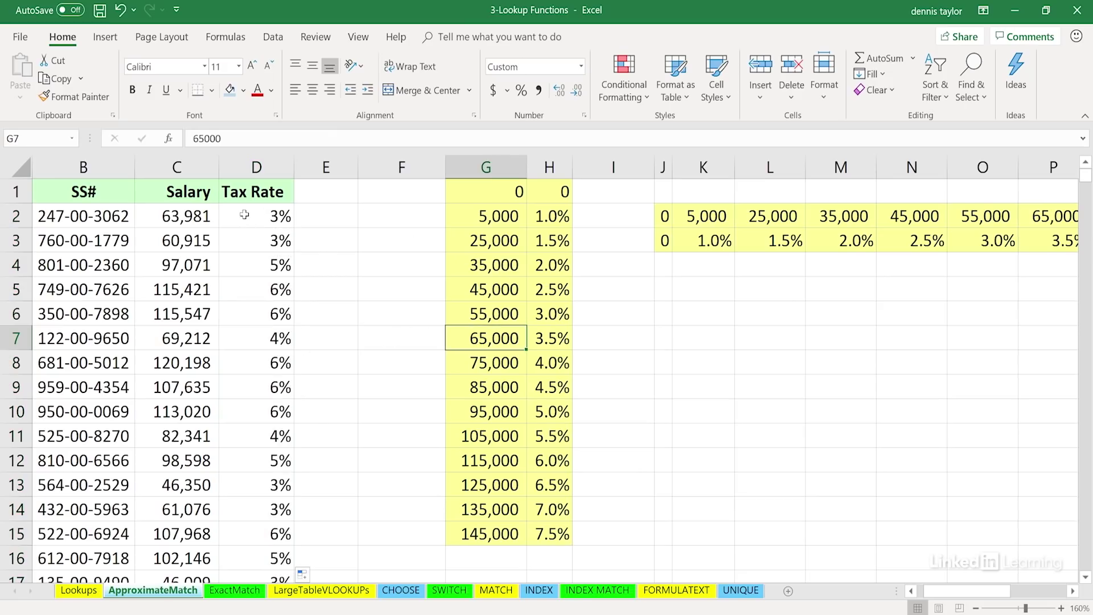
pyautogui.moveTo(464, 191); pyautogui.dragTo(504, 531)
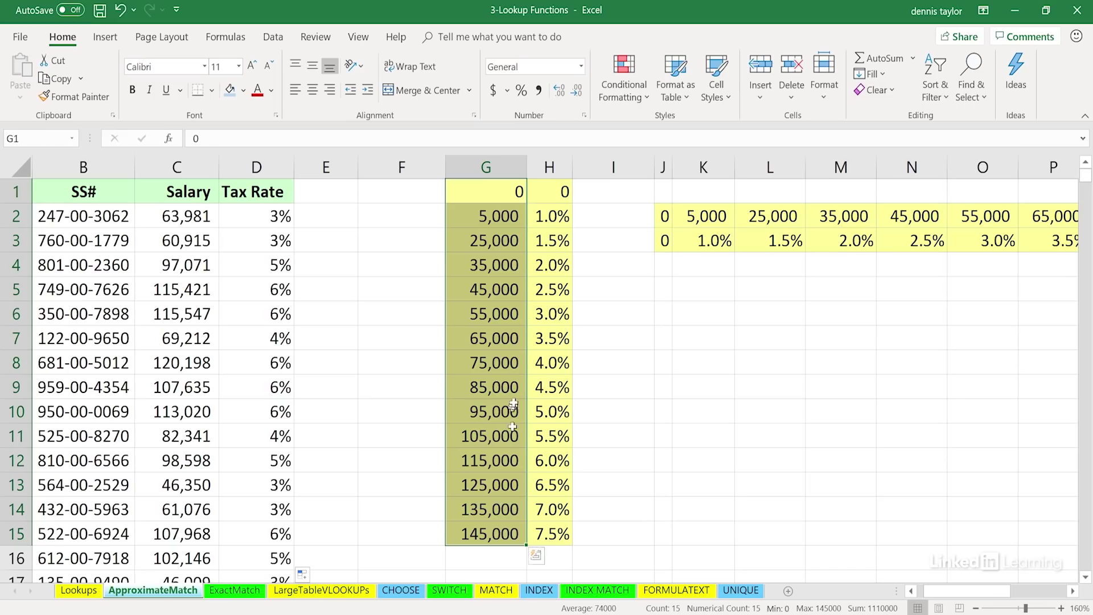
pyautogui.click(196, 212)
pyautogui.click(470, 192)
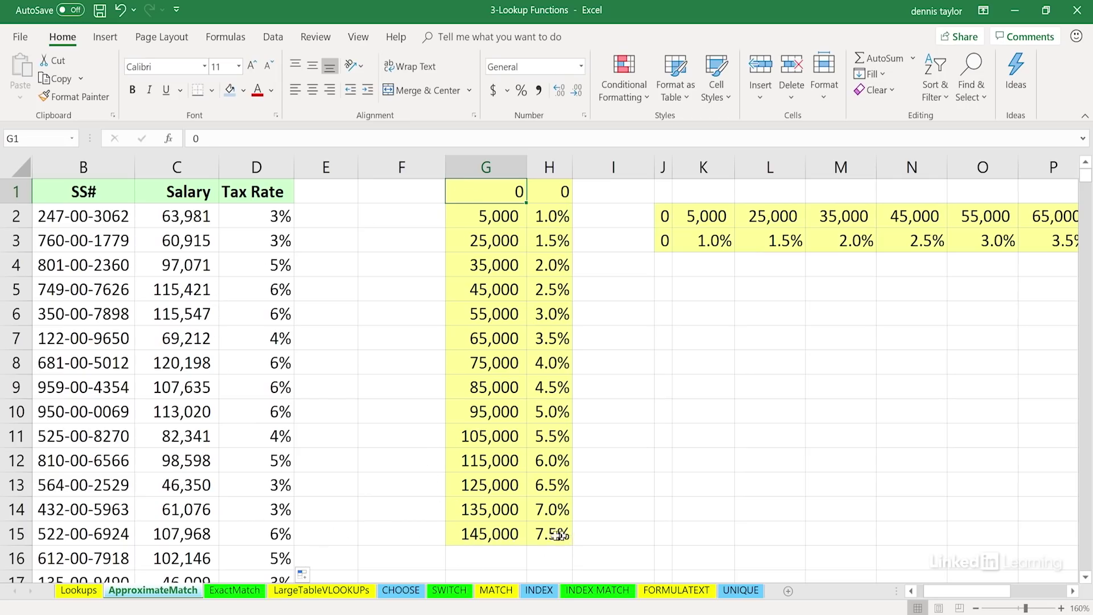
pyautogui.click(506, 532)
pyautogui.moveTo(505, 532); pyautogui.dragTo(553, 534)
pyautogui.click(554, 534)
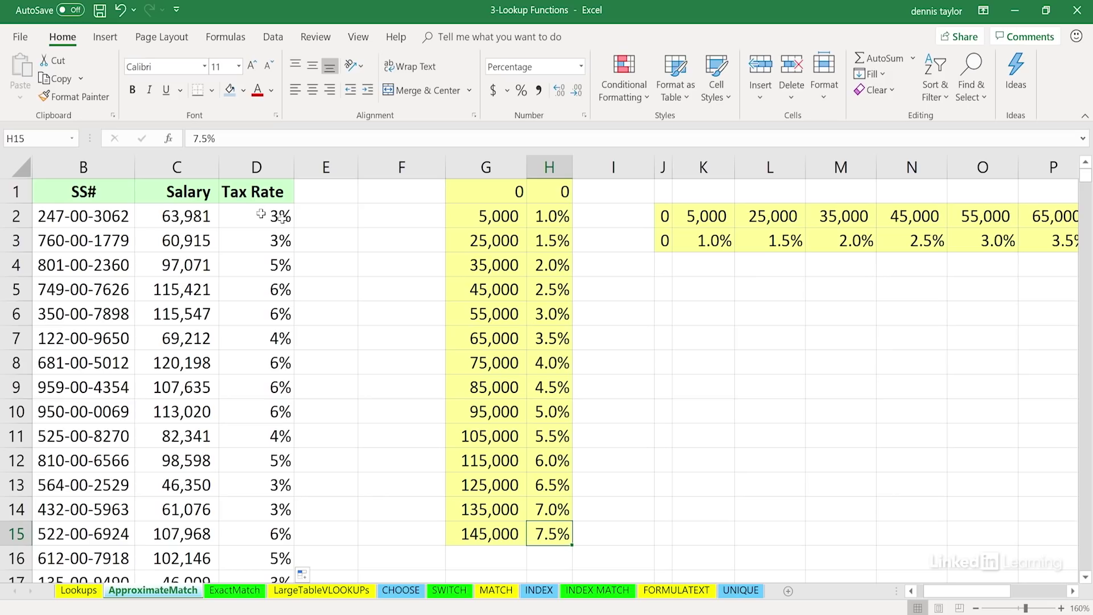
pyautogui.moveTo(495, 215); pyautogui.dragTo(500, 407)
pyautogui.click(501, 407)
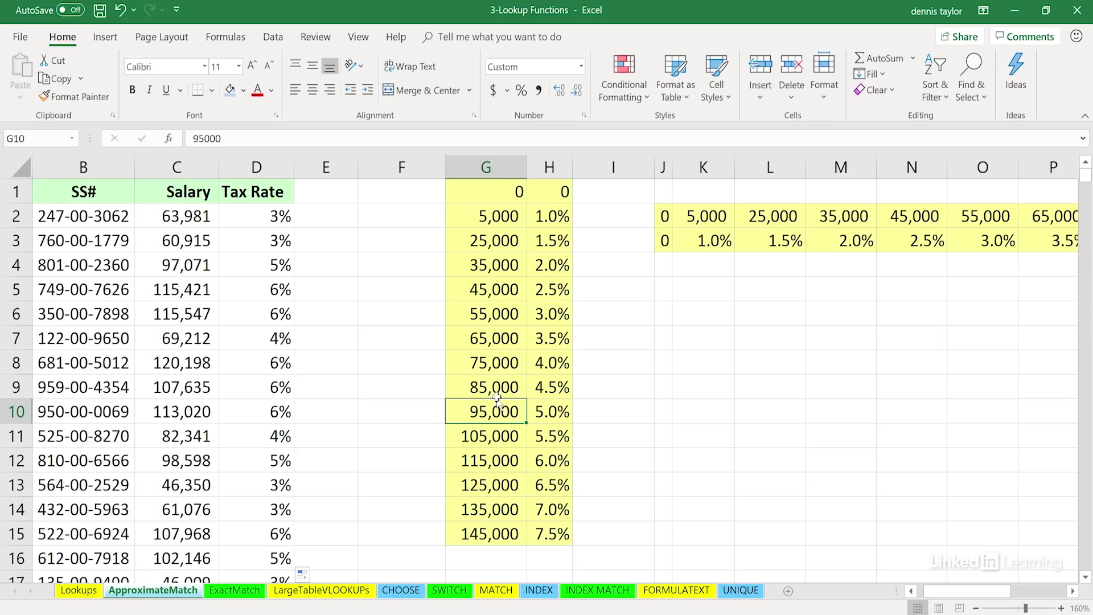
# Step: Change the G4 threshold from 35,000 to 85,000
pyautogui.doubleClick(476, 263)
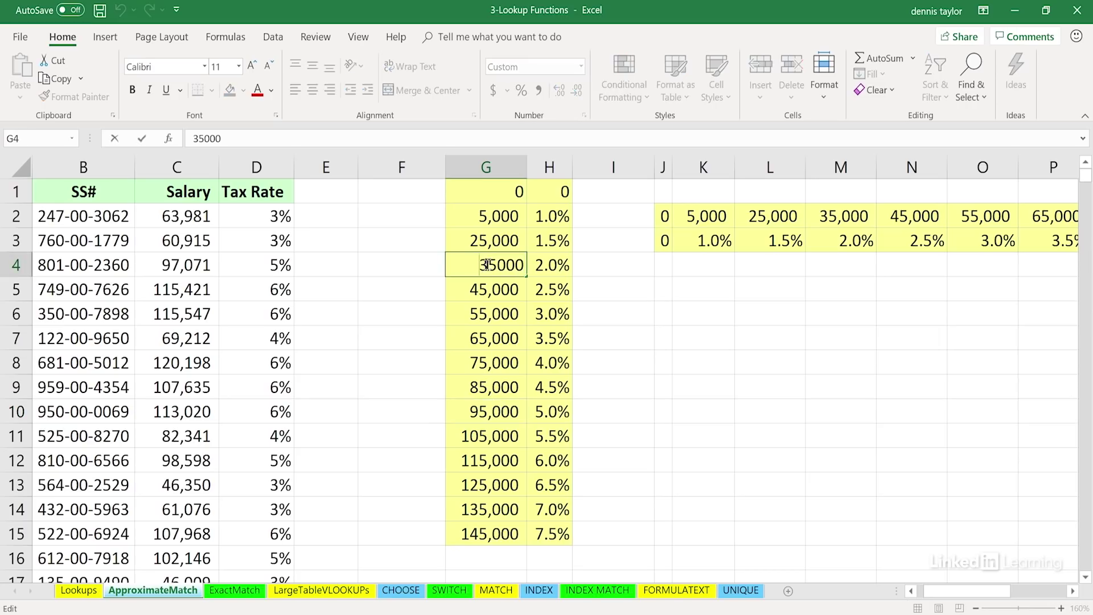
pyautogui.moveTo(485, 264); pyautogui.dragTo(480, 263)
pyautogui.write('8')
pyautogui.press('Return')
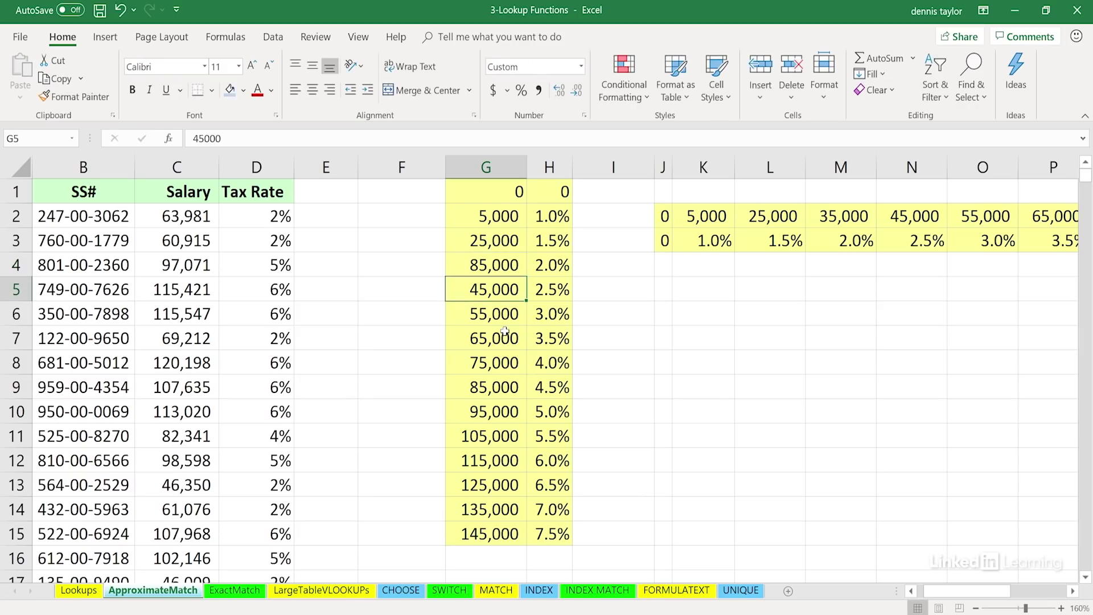
# Step: Inspect the D4 and D9 tax-rate formulas and the thresholds in column G and K2:O2
pyautogui.click(264, 269)
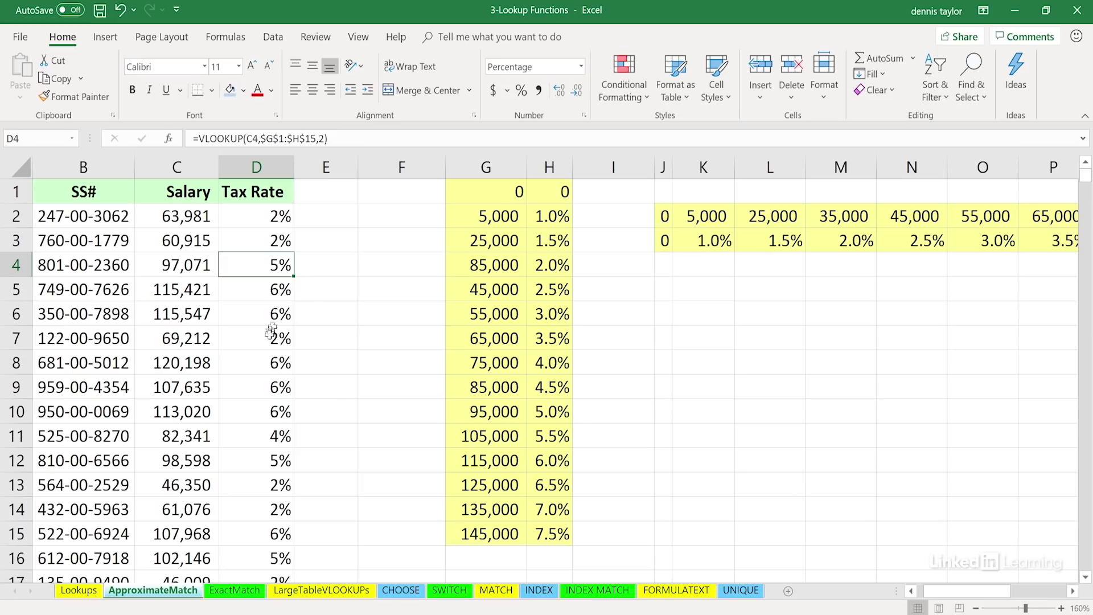
pyautogui.click(272, 386)
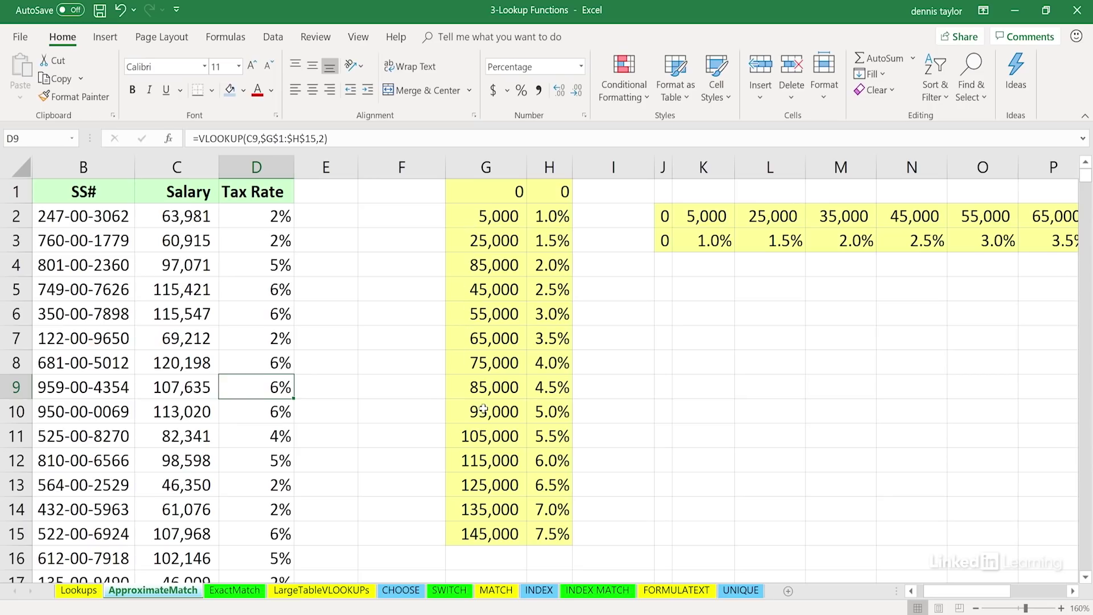
pyautogui.moveTo(478, 216); pyautogui.dragTo(496, 533)
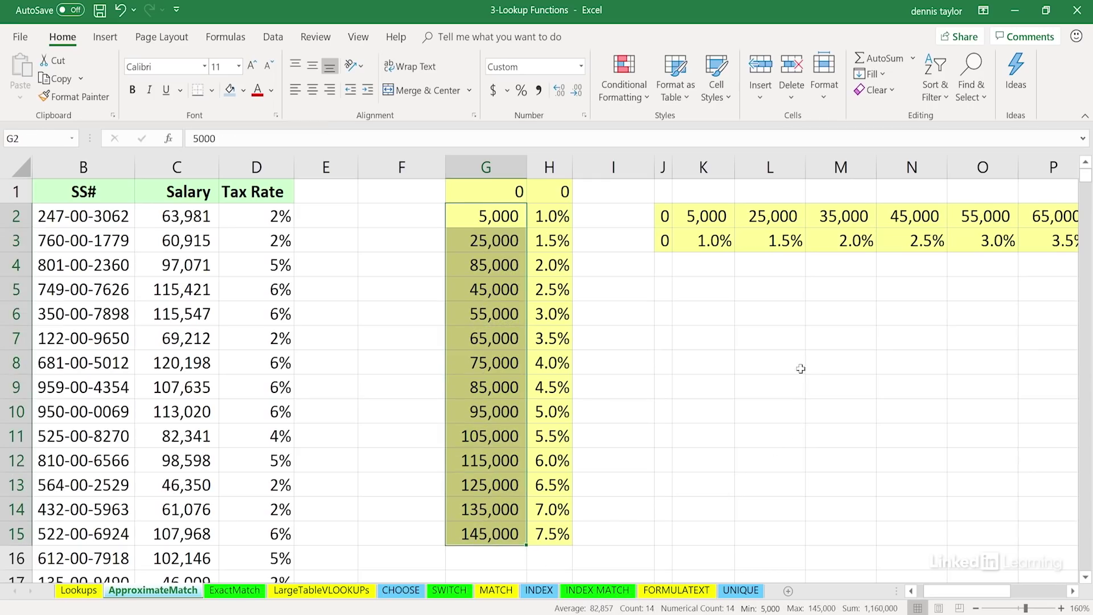
pyautogui.moveTo(705, 206); pyautogui.dragTo(1015, 218)
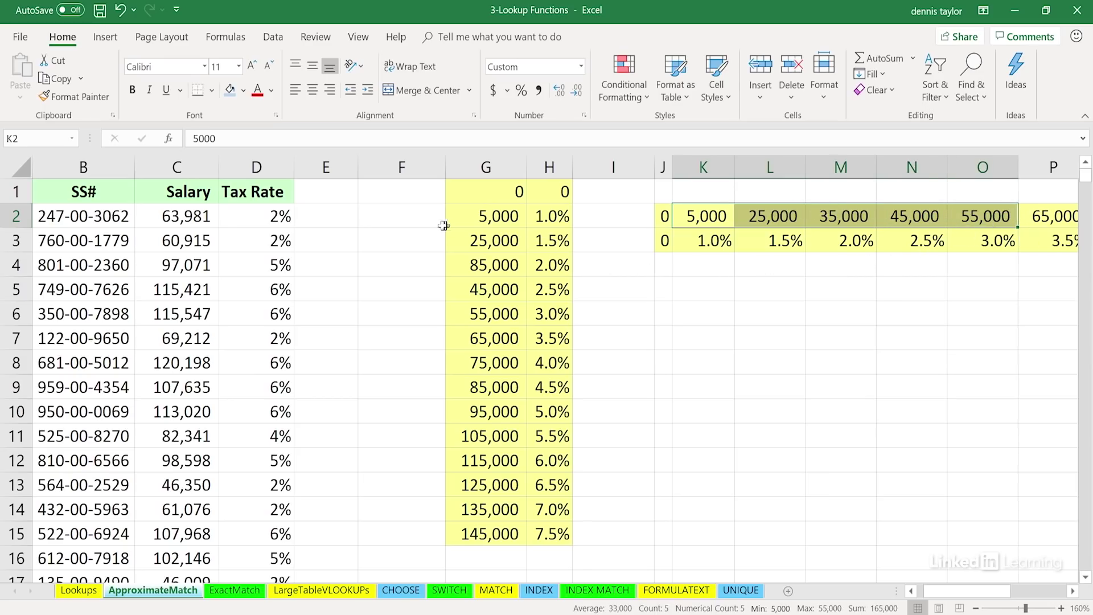
pyautogui.doubleClick(272, 215)
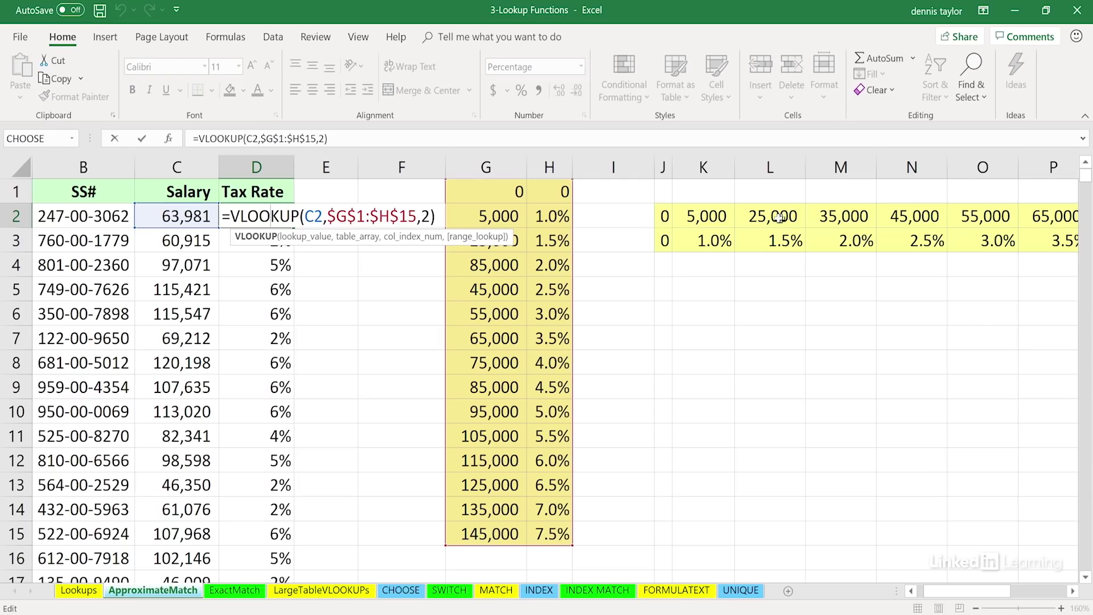
# Step: Replace D2's $G$1:$H$15 table reference with the whole columns G:H
pyautogui.click(231, 215)
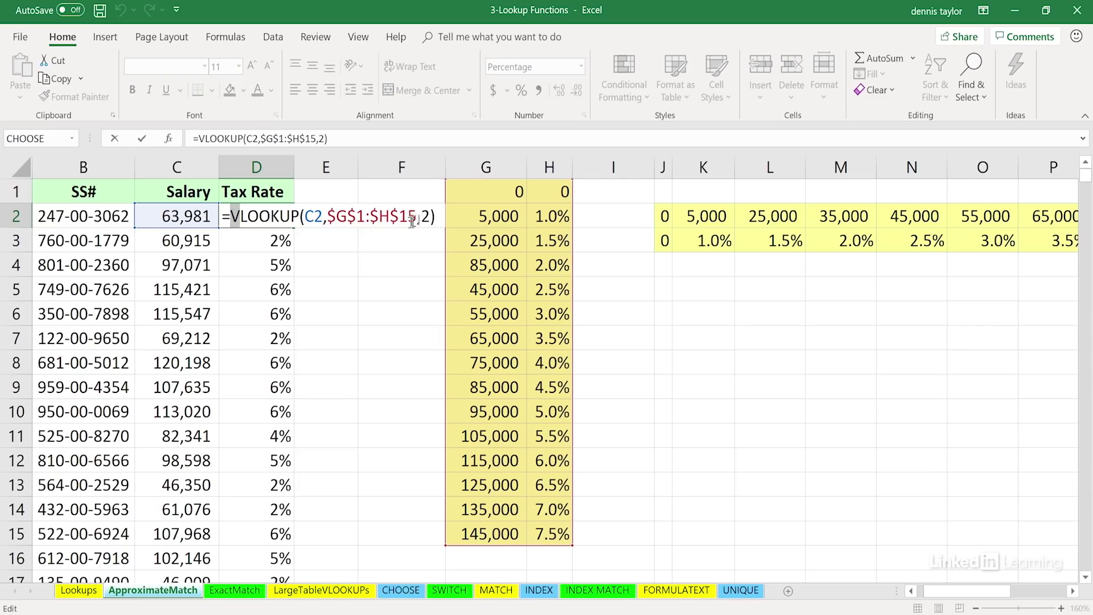
pyautogui.moveTo(407, 215); pyautogui.dragTo(327, 215)
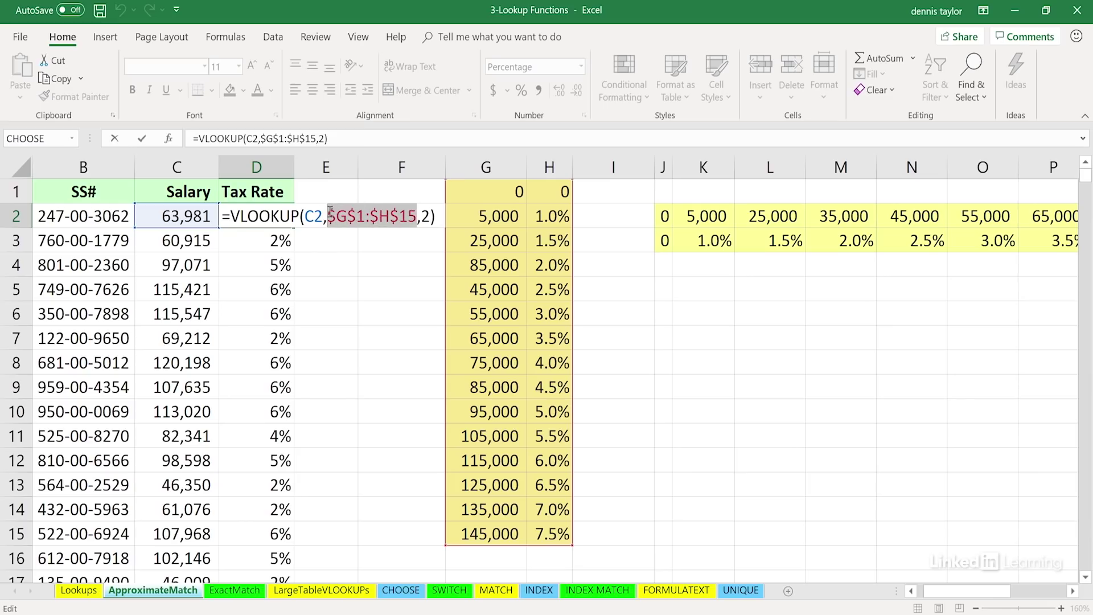
pyautogui.doubleClick(425, 215)
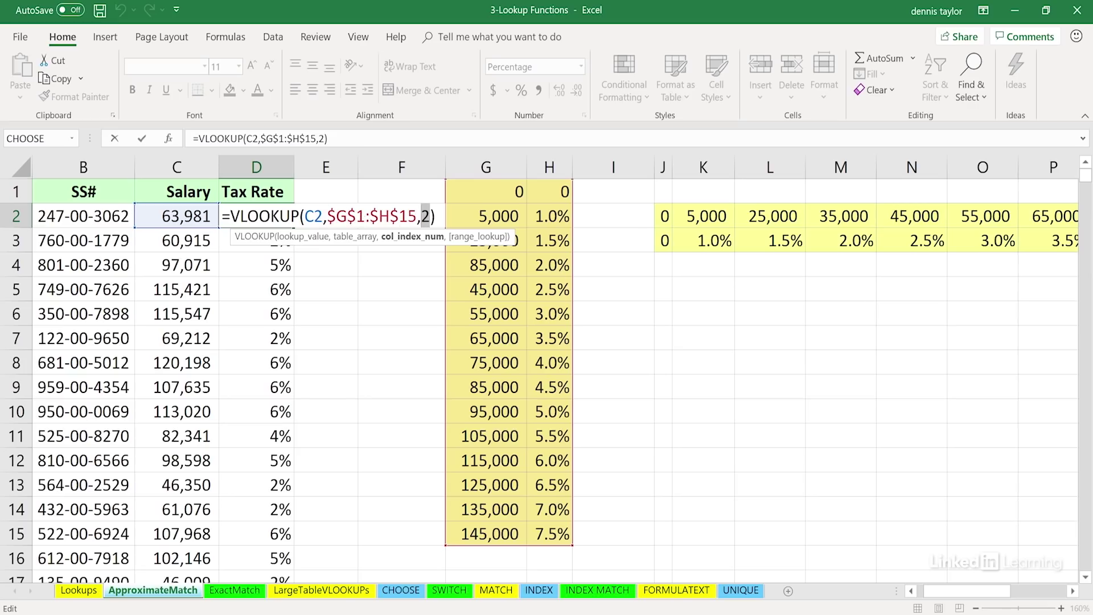
pyautogui.moveTo(417, 217); pyautogui.dragTo(329, 216)
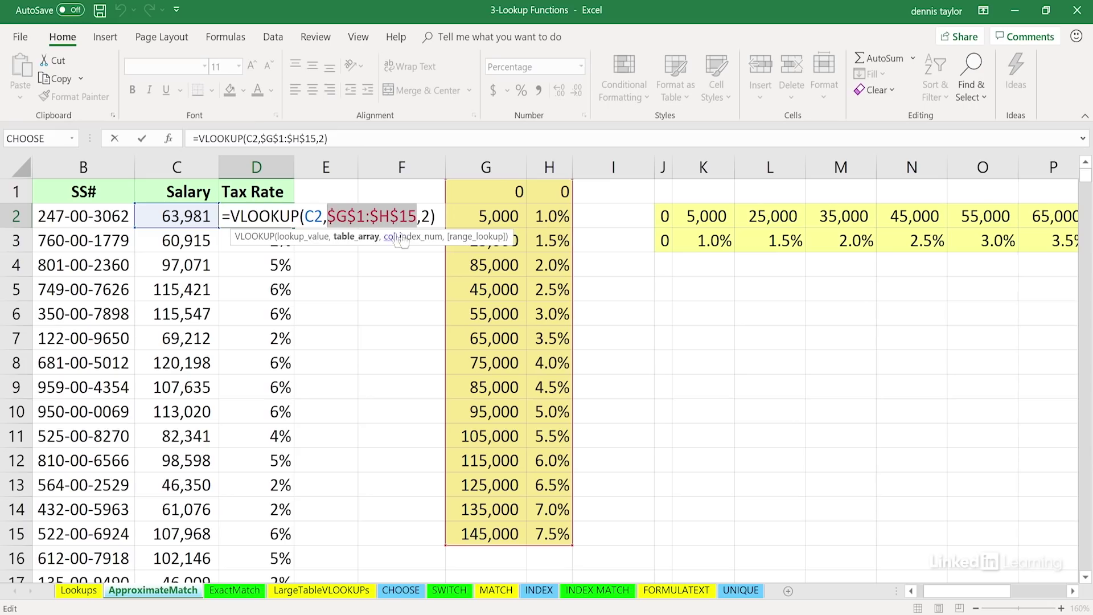
pyautogui.moveTo(498, 165); pyautogui.dragTo(549, 166)
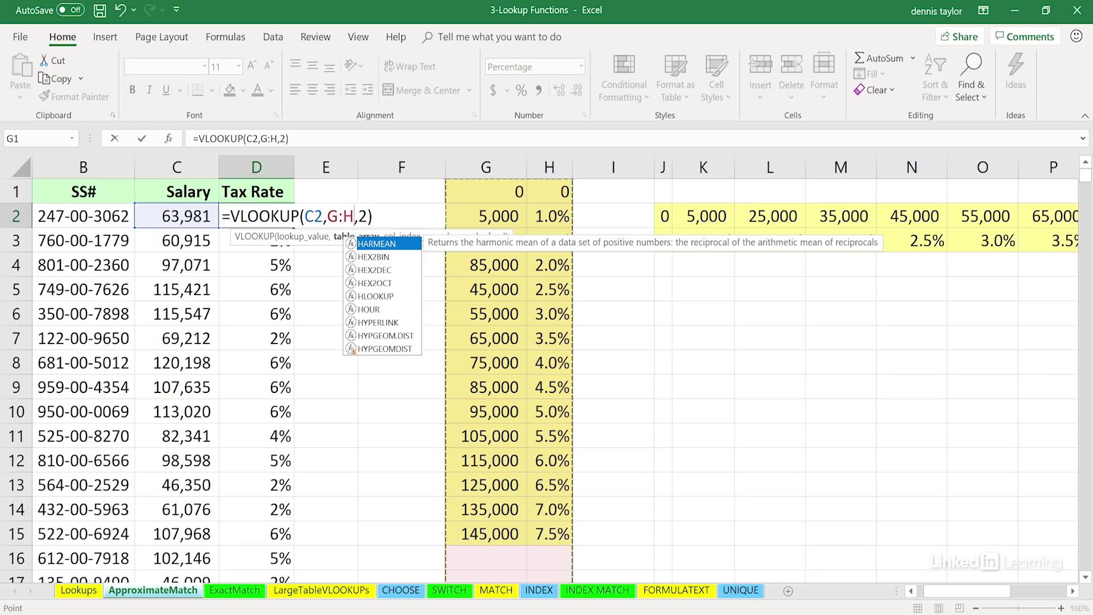
# Step: Commit the G:H formula, copy D2 down to D8, and widen column D
pyautogui.press('Return')
pyautogui.click(281, 220)
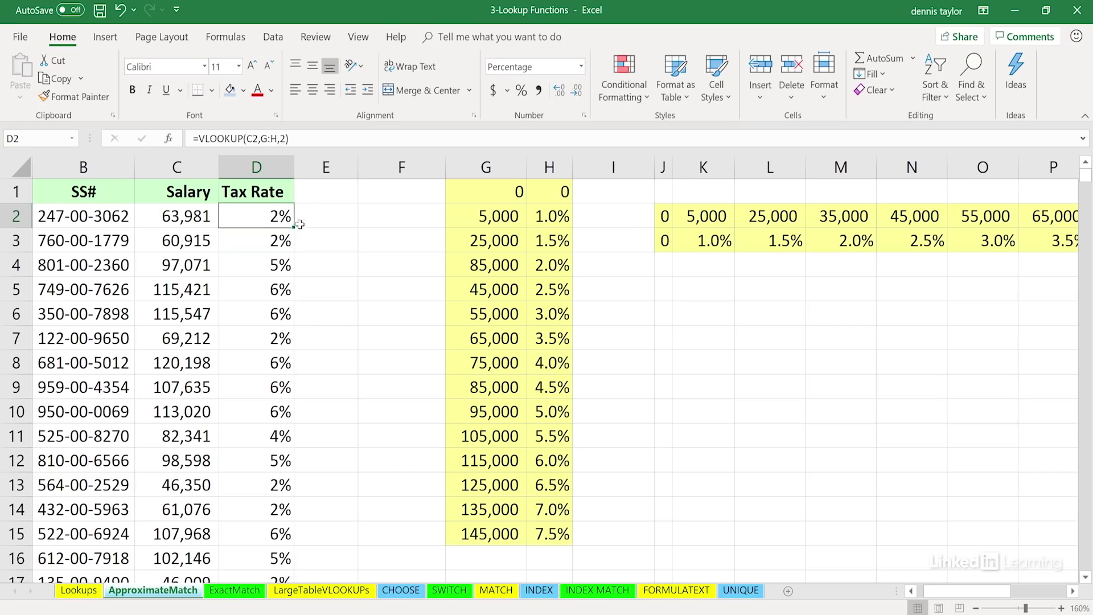
pyautogui.moveTo(297, 226); pyautogui.dragTo(281, 371)
pyautogui.moveTo(297, 162); pyautogui.dragTo(596, 163)
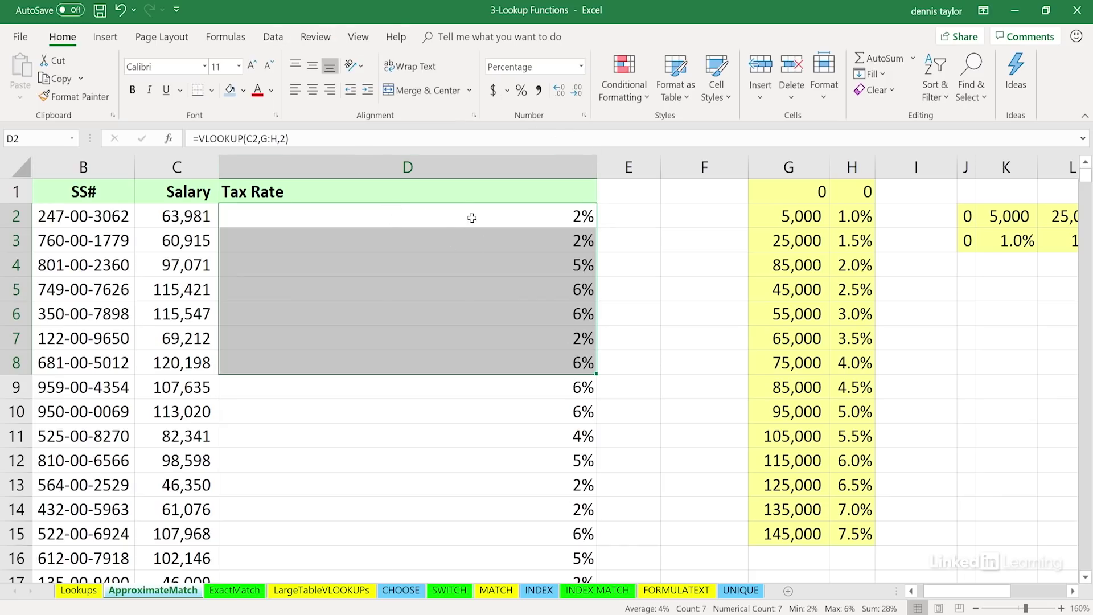
# Step: Toggle formula view with Ctrl+` to check the copied formulas in D3 and D7, then restore values
pyautogui.hotkey('ctrl', '`')
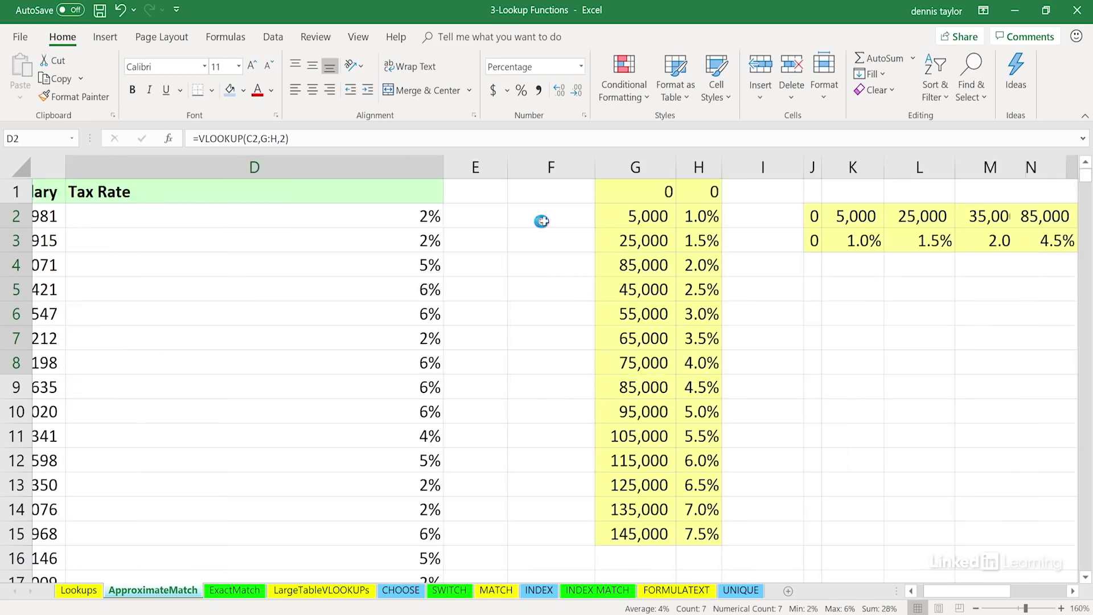
pyautogui.scroll(-1, 737, 361)
pyautogui.scroll(1, 705, 342)
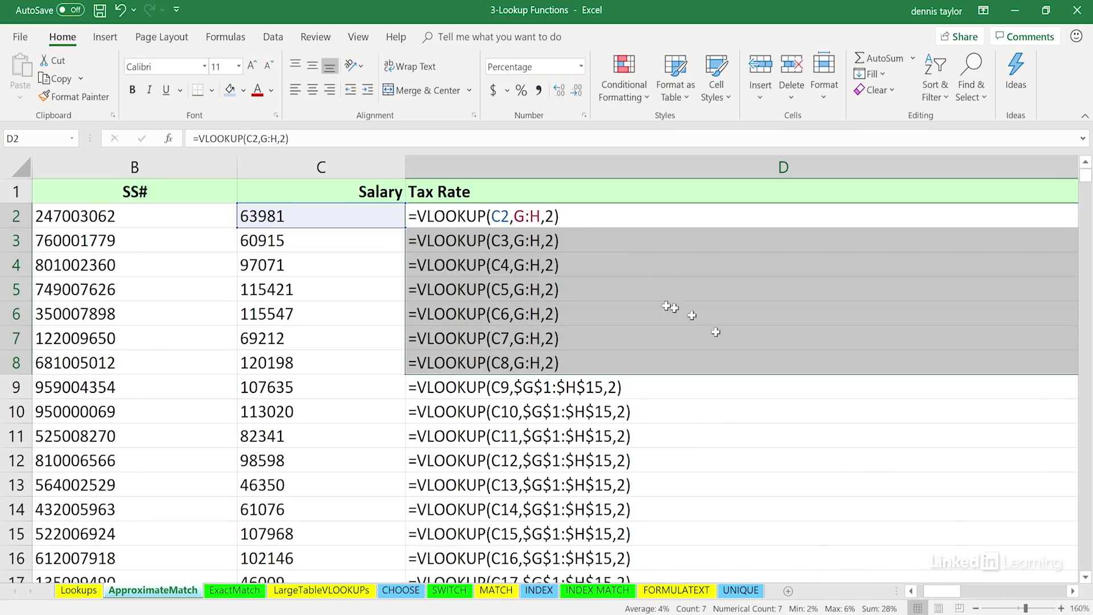
pyautogui.click(524, 239)
pyautogui.click(514, 340)
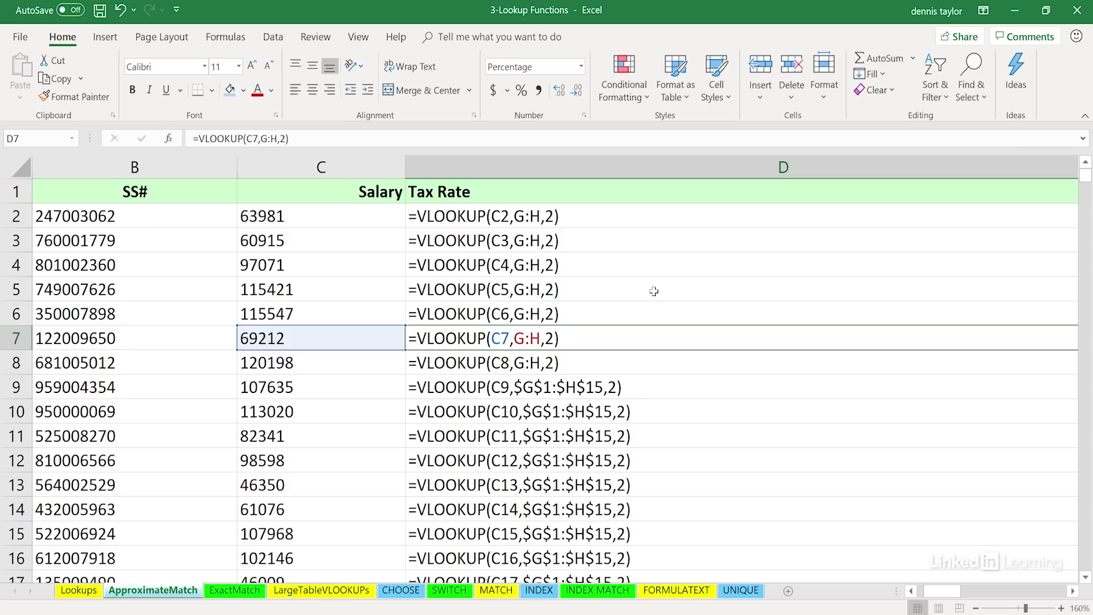
pyautogui.hotkey('ctrl', '`')
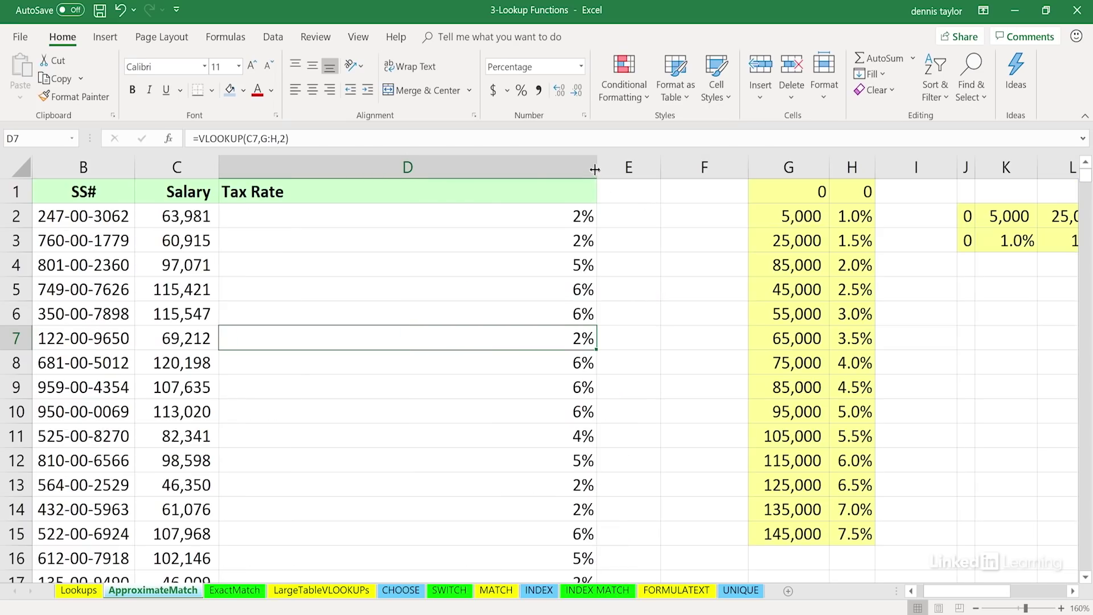
pyautogui.click(497, 215)
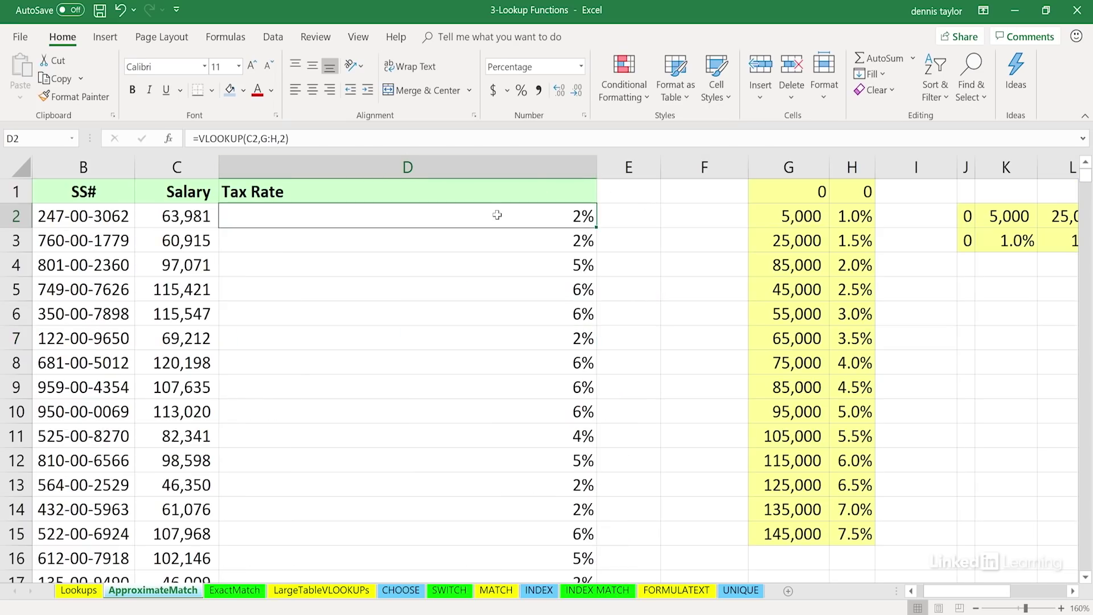
pyautogui.doubleClick(497, 214)
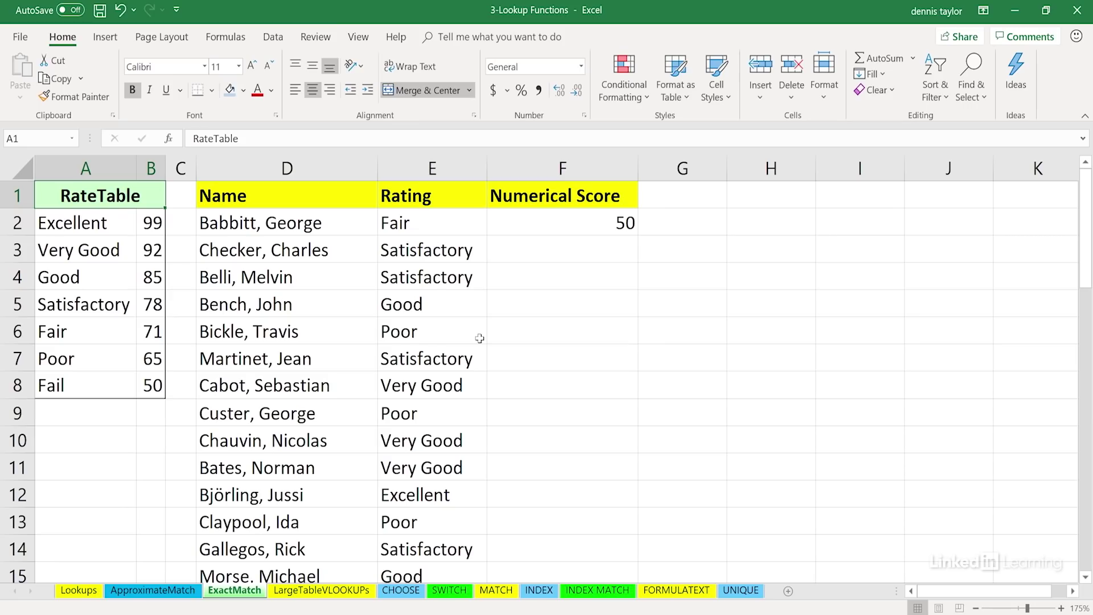
# Step: Review F2's lookup formula, highlighting its A:B range and column number 2
pyautogui.click(525, 225)
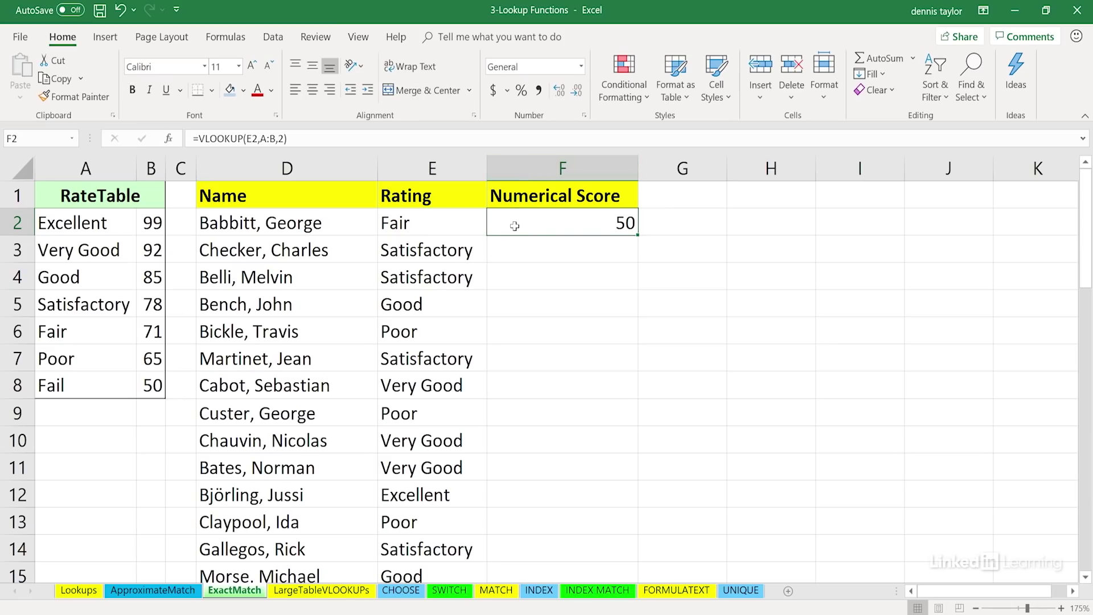
pyautogui.doubleClick(515, 226)
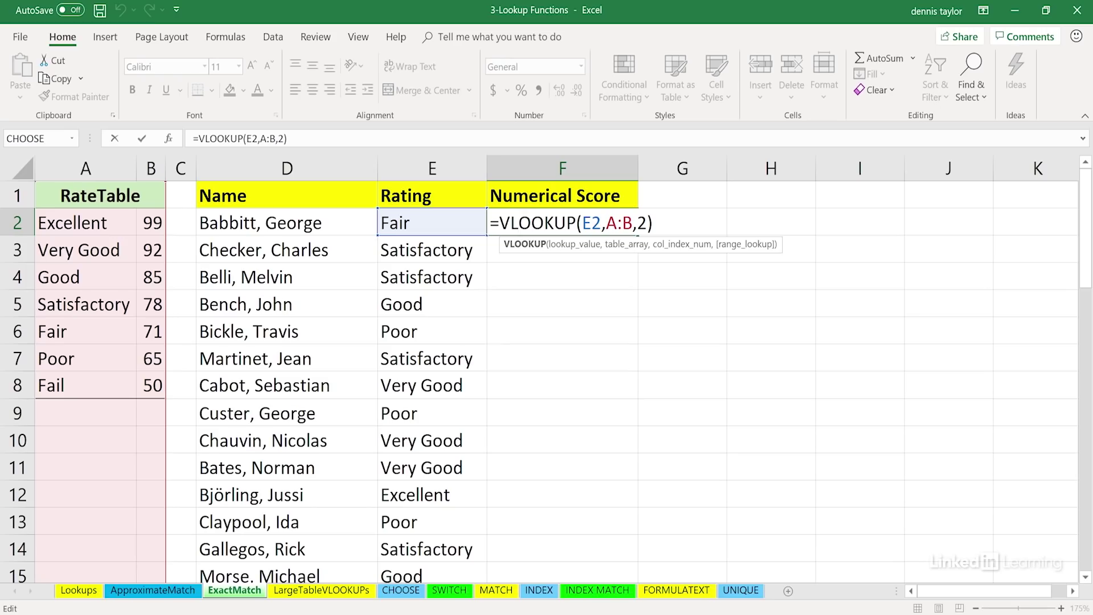
pyautogui.moveTo(605, 223); pyautogui.dragTo(634, 223)
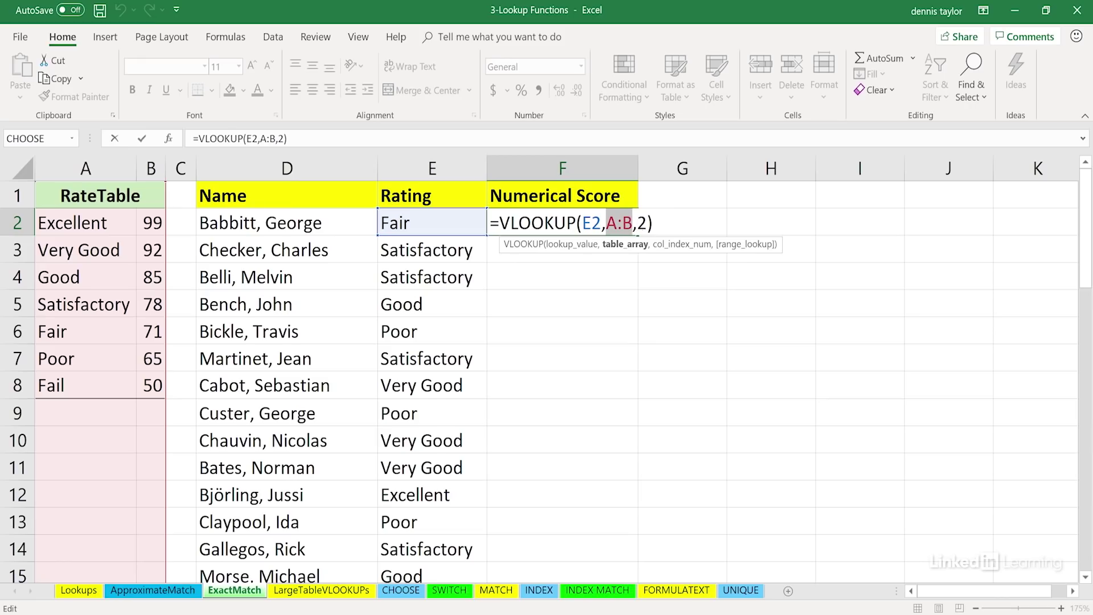
pyautogui.moveTo(636, 223); pyautogui.dragTo(647, 223)
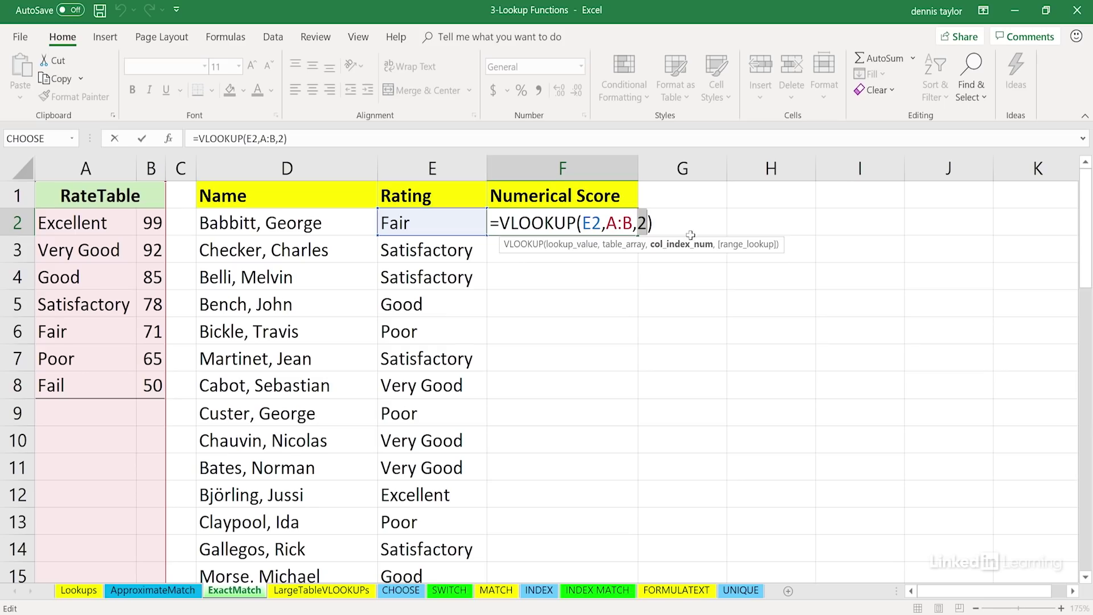
pyautogui.press('Return')
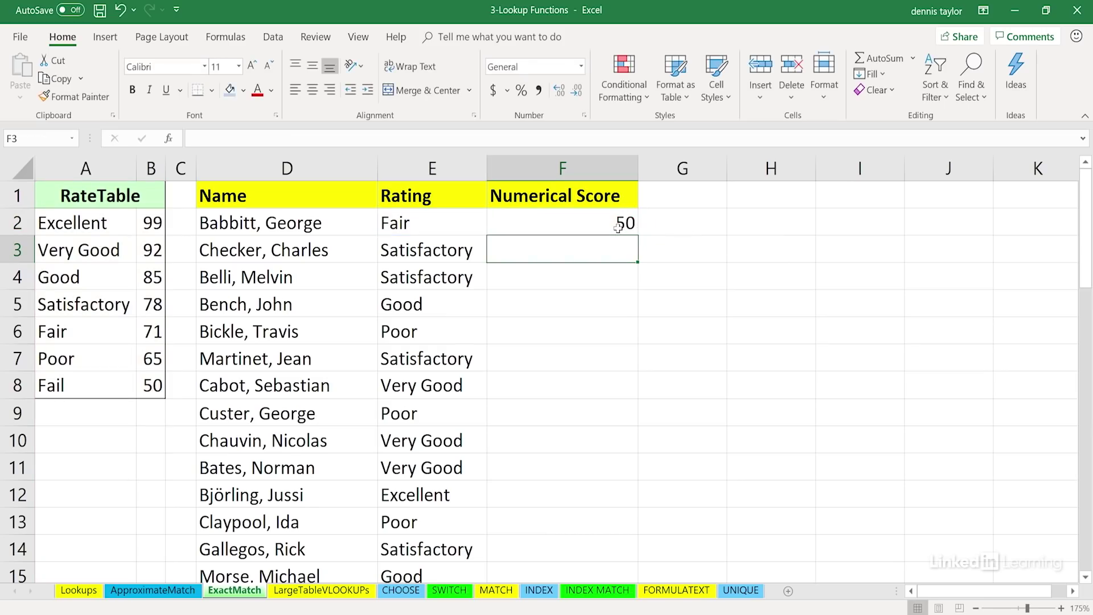
# Step: Add FALSE as the exact-match argument so F2 returns 71 for Fair
pyautogui.doubleClick(618, 228)
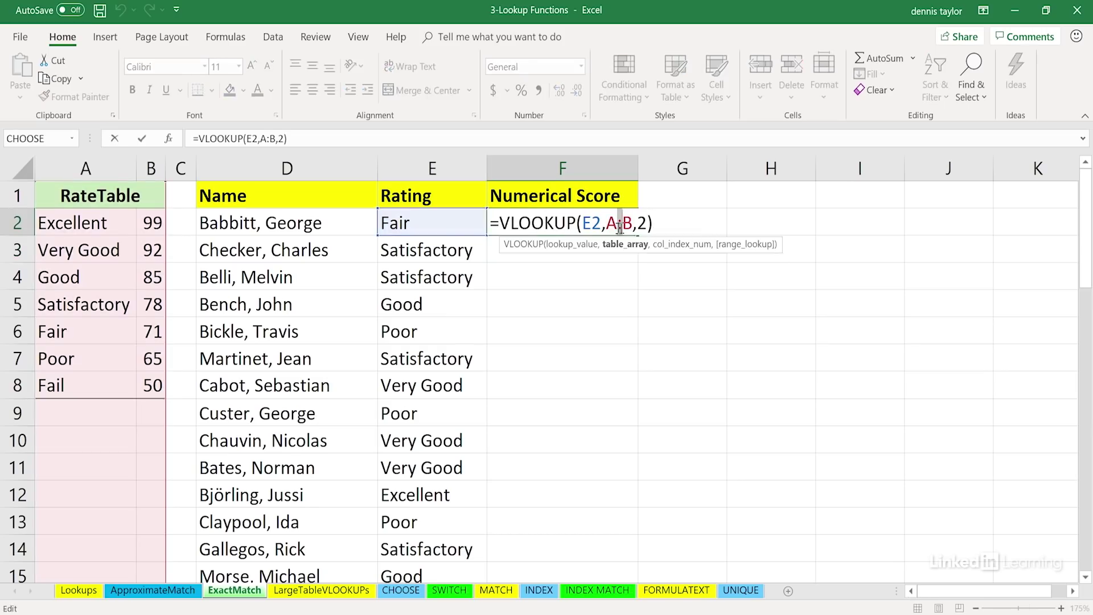
pyautogui.click(642, 223)
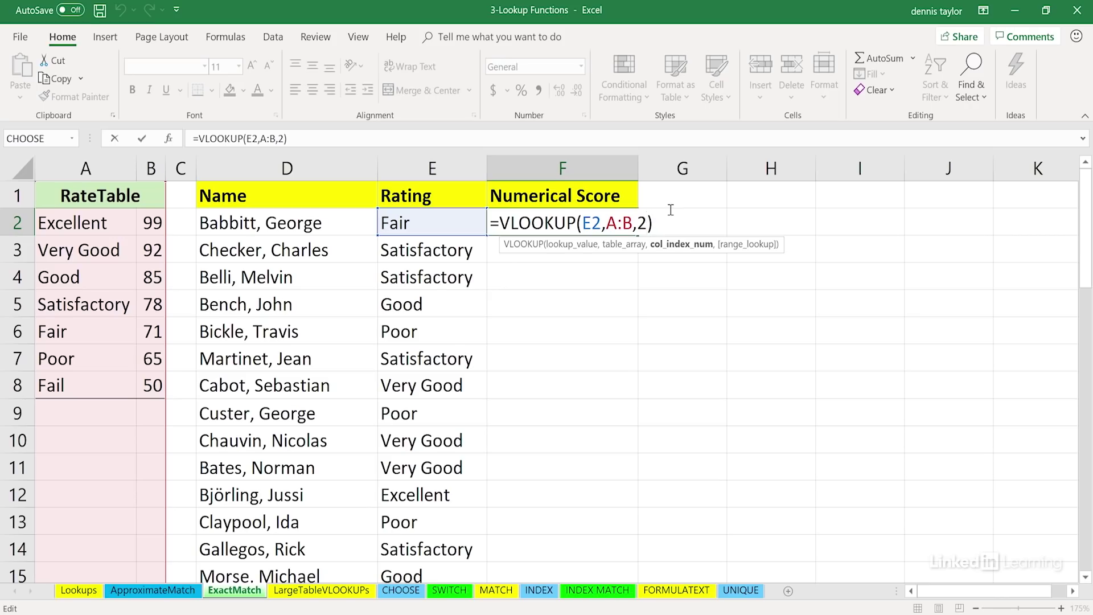
pyautogui.write(',')
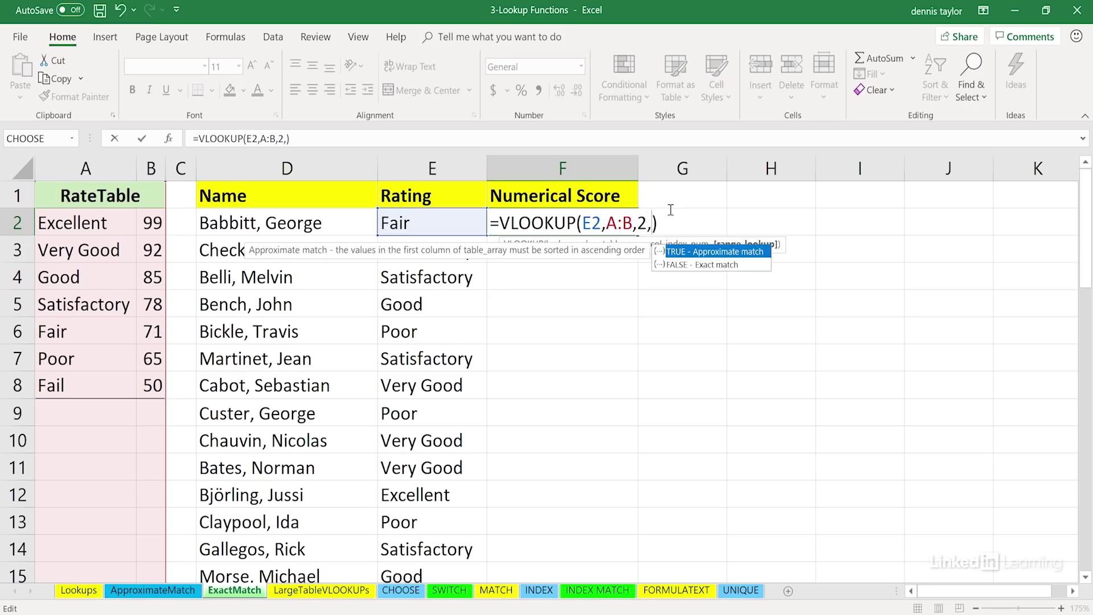
pyautogui.doubleClick(677, 265)
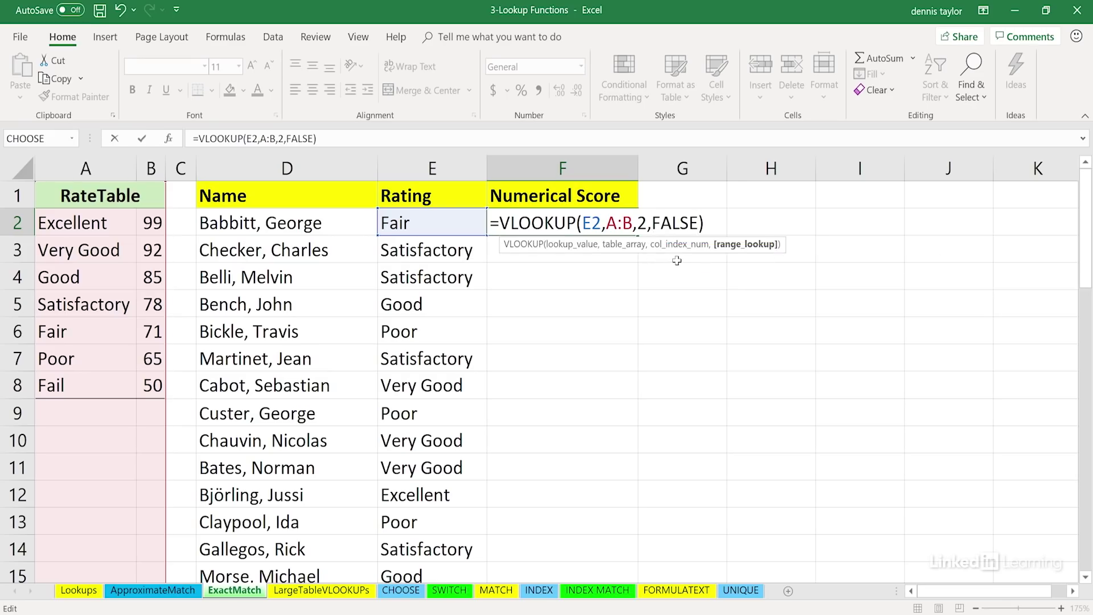
pyautogui.press('Return')
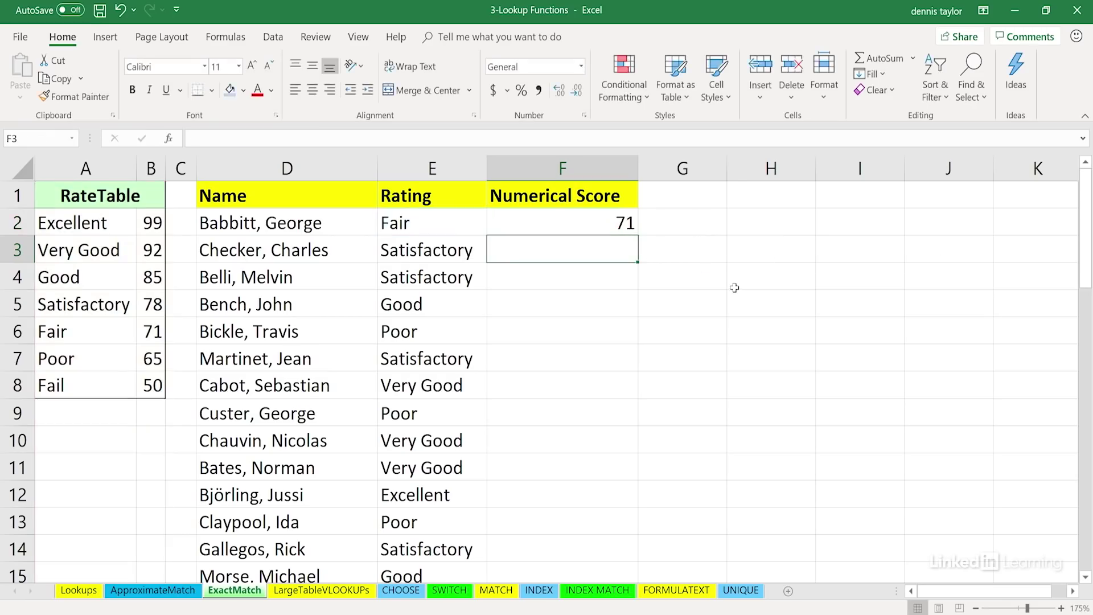
# Step: Fill F2's exact-match formula down the Numerical Score column, then select FALSE in F2's formula
pyautogui.click(620, 224)
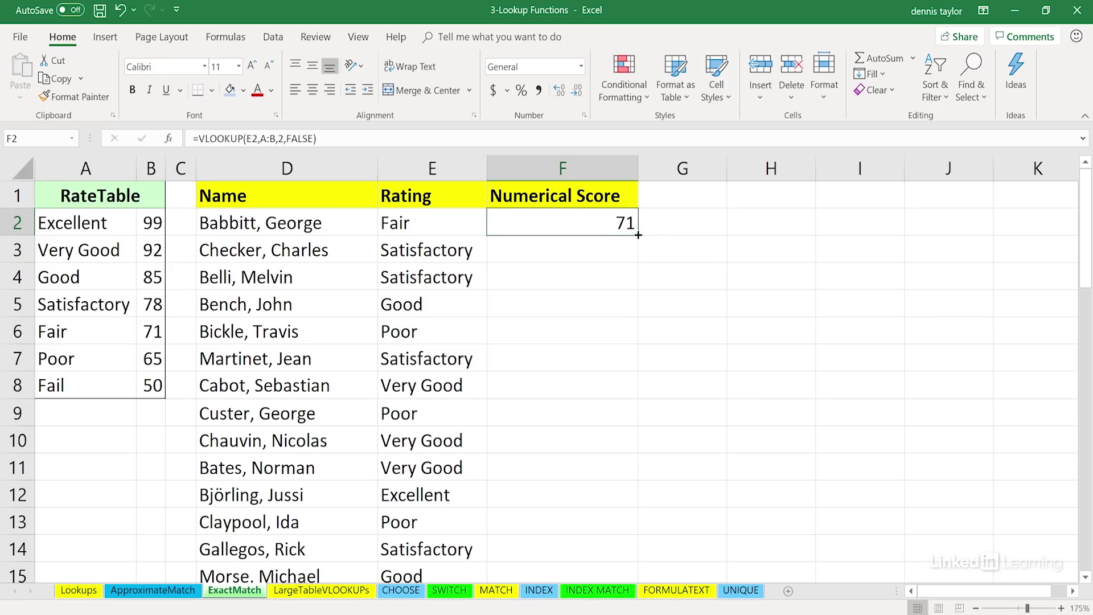
pyautogui.doubleClick(638, 234)
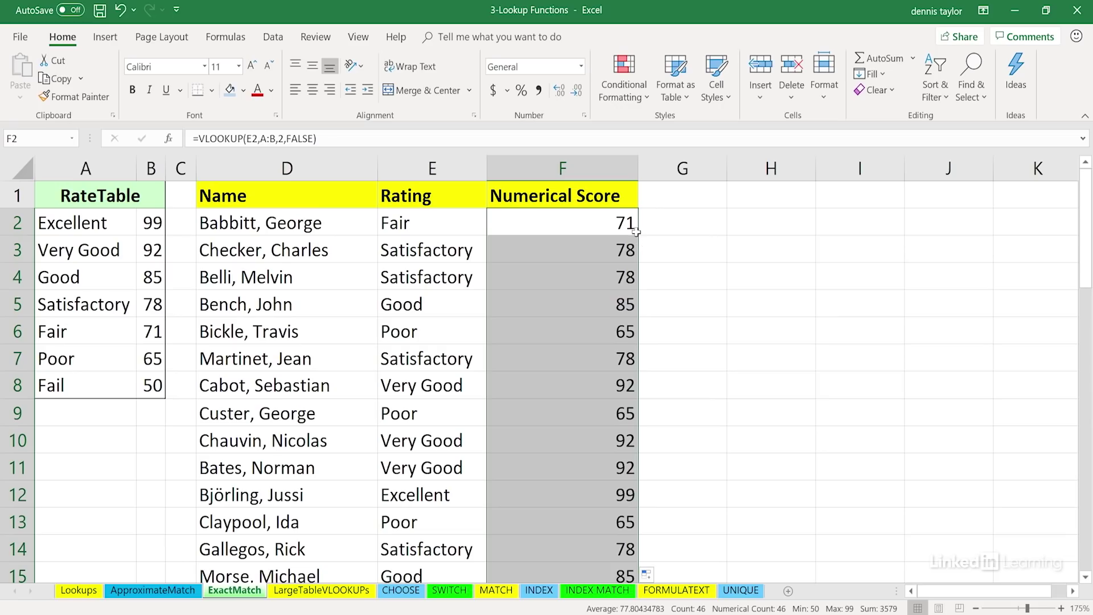
pyautogui.press('F2')
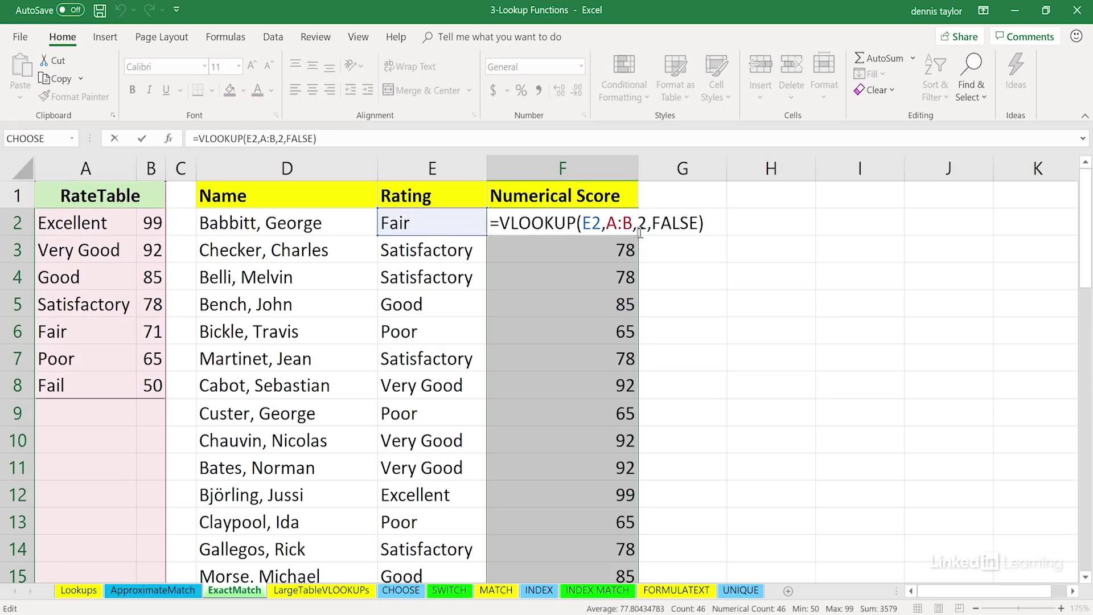
pyautogui.moveTo(698, 224); pyautogui.dragTo(661, 226)
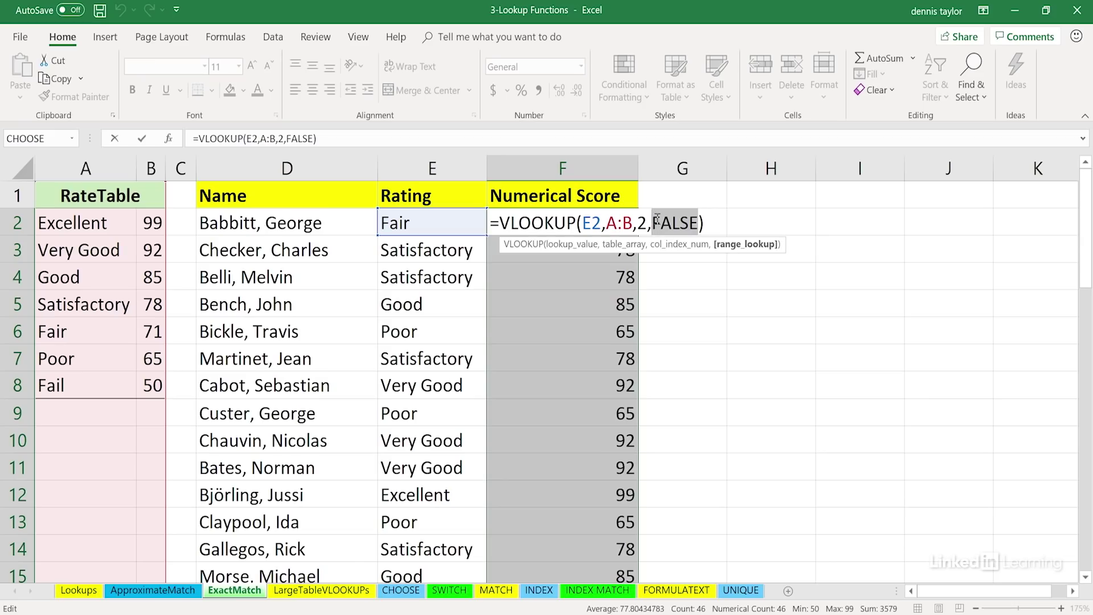
pyautogui.moveTo(657, 219); pyautogui.dragTo(704, 221)
# Step: Shorten F2 to =VLOOKUP(E2,A:B,2,) with an empty match argument and refill column F
pyautogui.write('0')
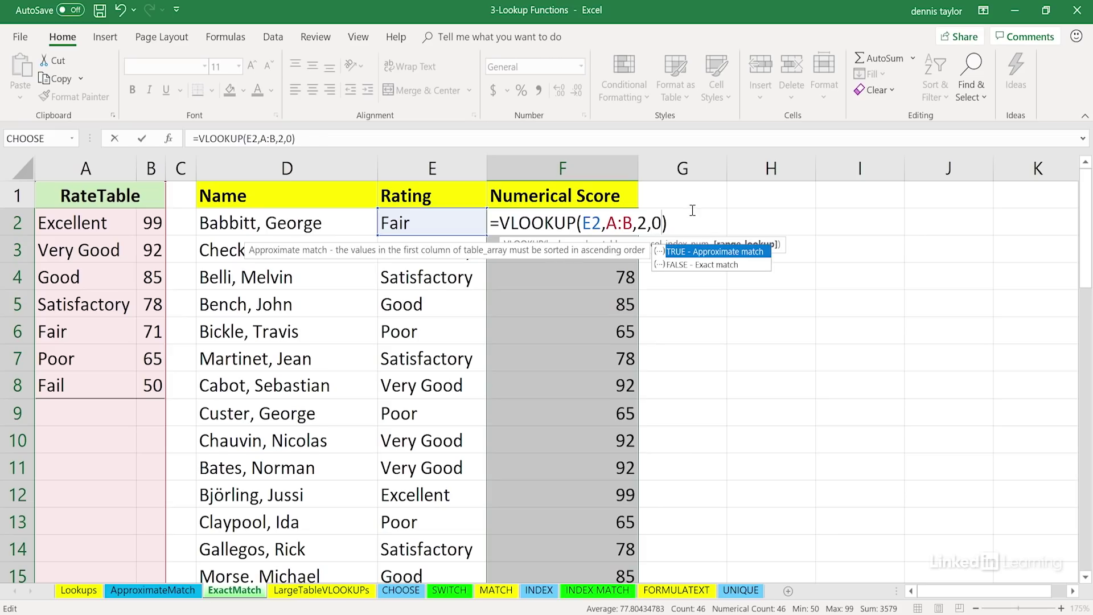
pyautogui.press('BackSpace')
pyautogui.press('Return')
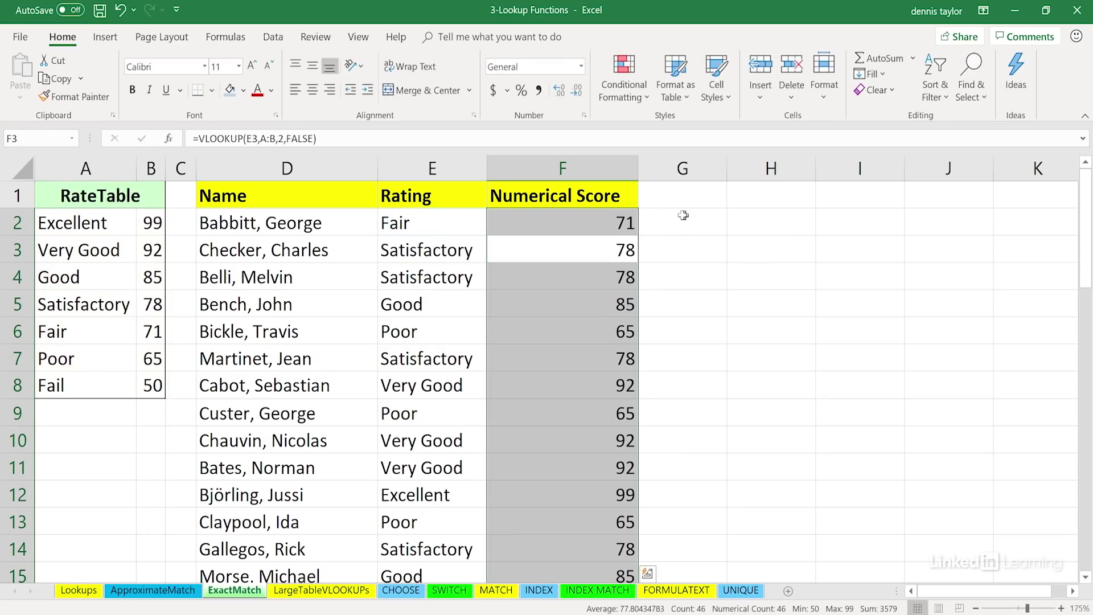
pyautogui.press('Up')
pyautogui.press('F2')
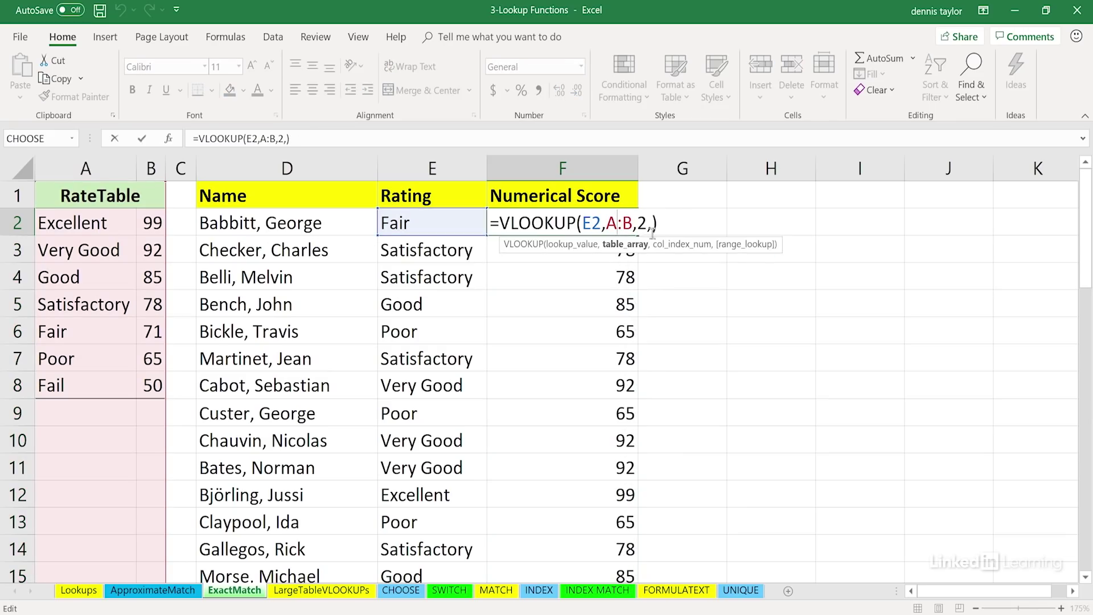
pyautogui.hotkey('ctrl', 'Return')
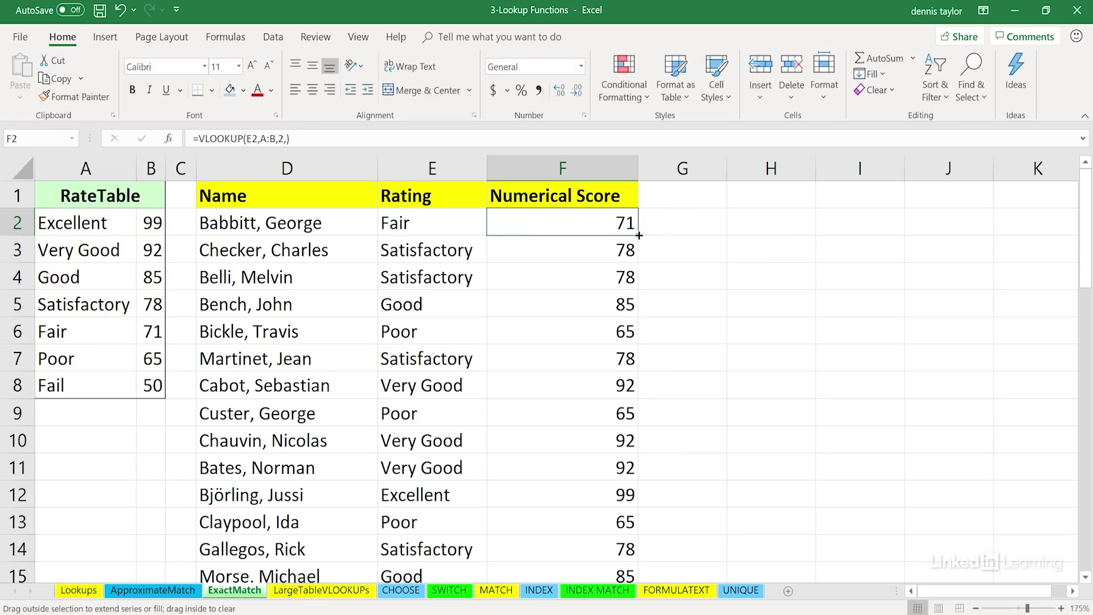
pyautogui.doubleClick(638, 235)
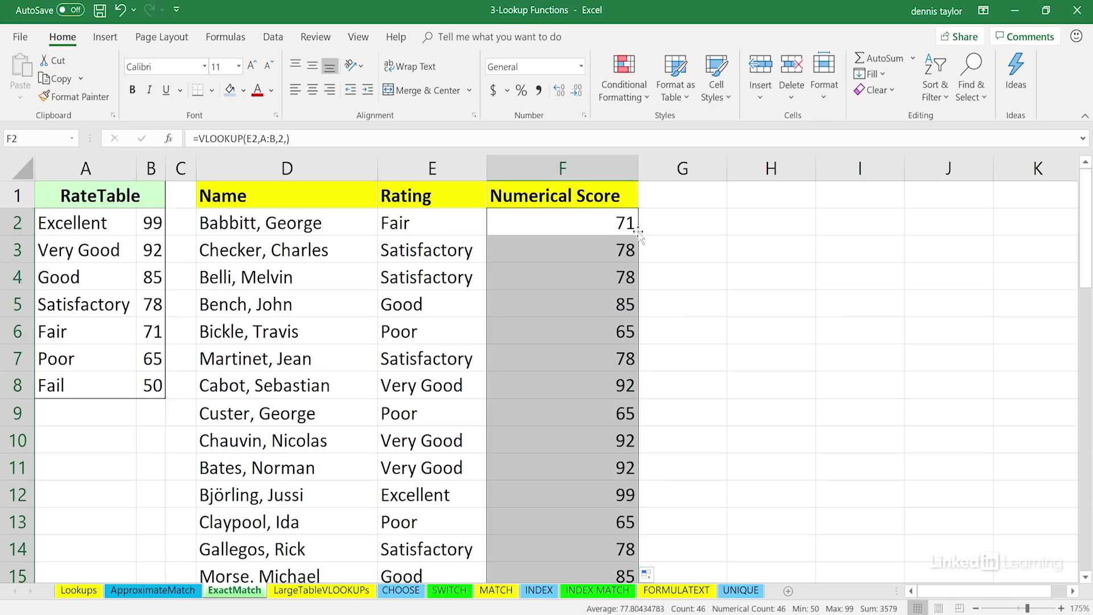
pyautogui.click(611, 223)
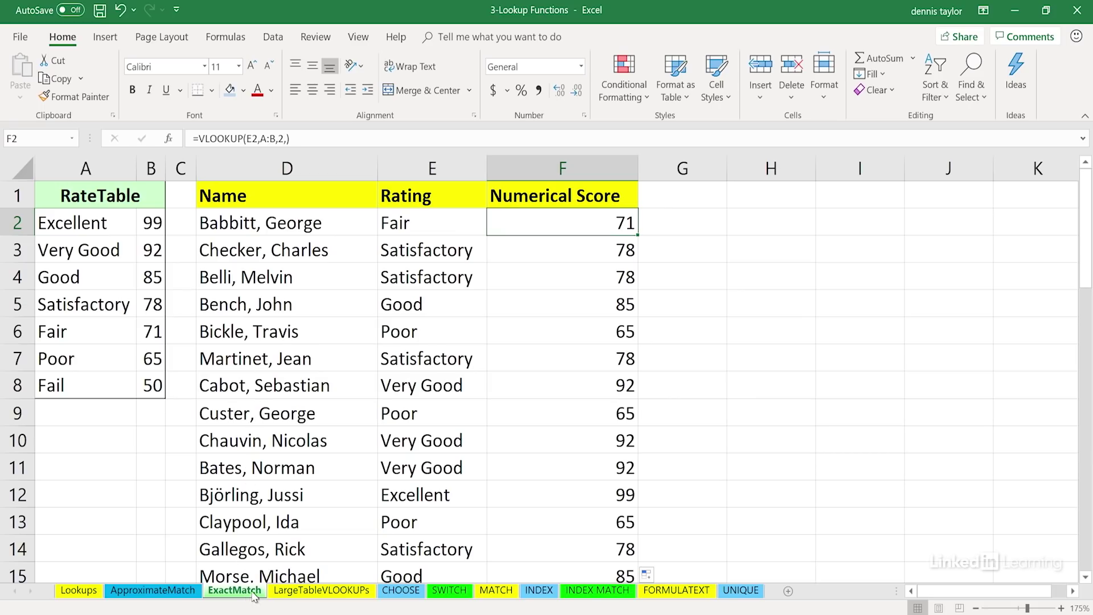
pyautogui.click(308, 592)
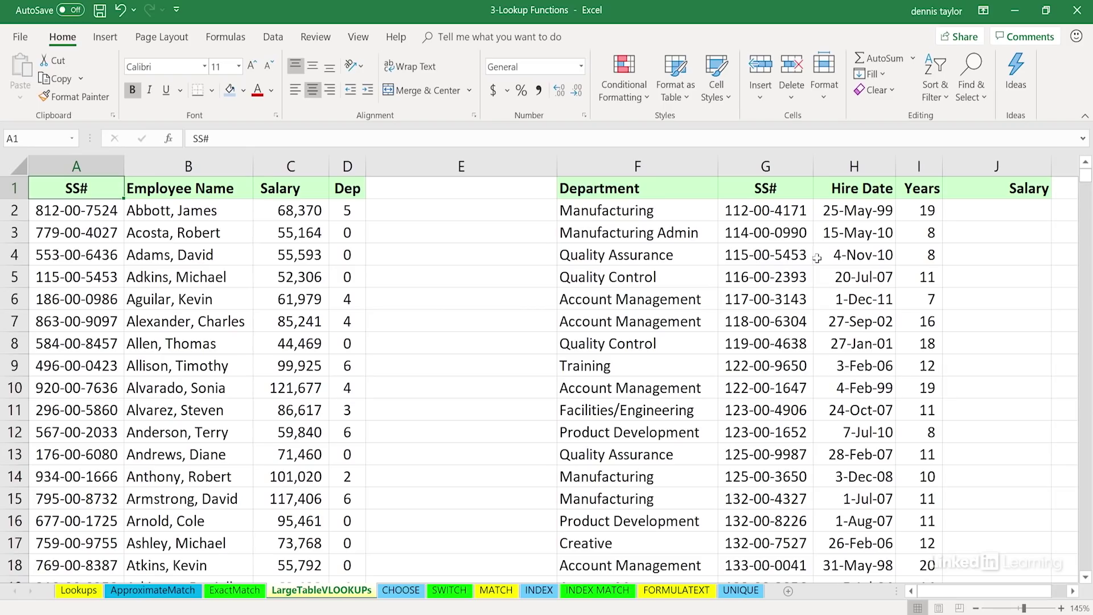
# Step: Compare the department table's text SS# entries in column G with the numeric SS# values in column A
pyautogui.moveTo(675, 164); pyautogui.dragTo(963, 165)
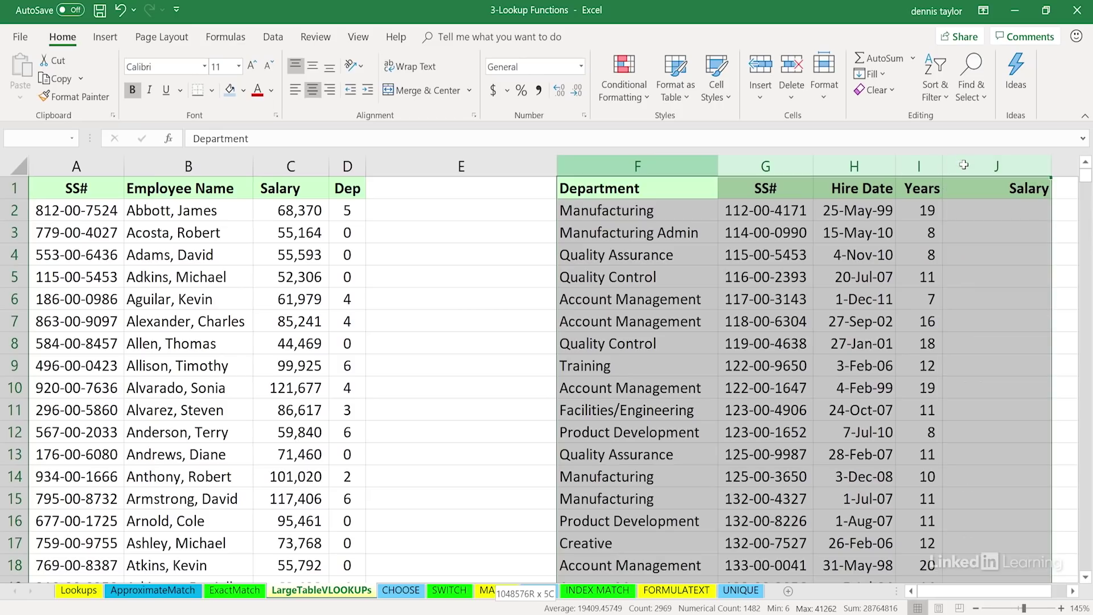
pyautogui.moveTo(963, 165); pyautogui.dragTo(963, 162)
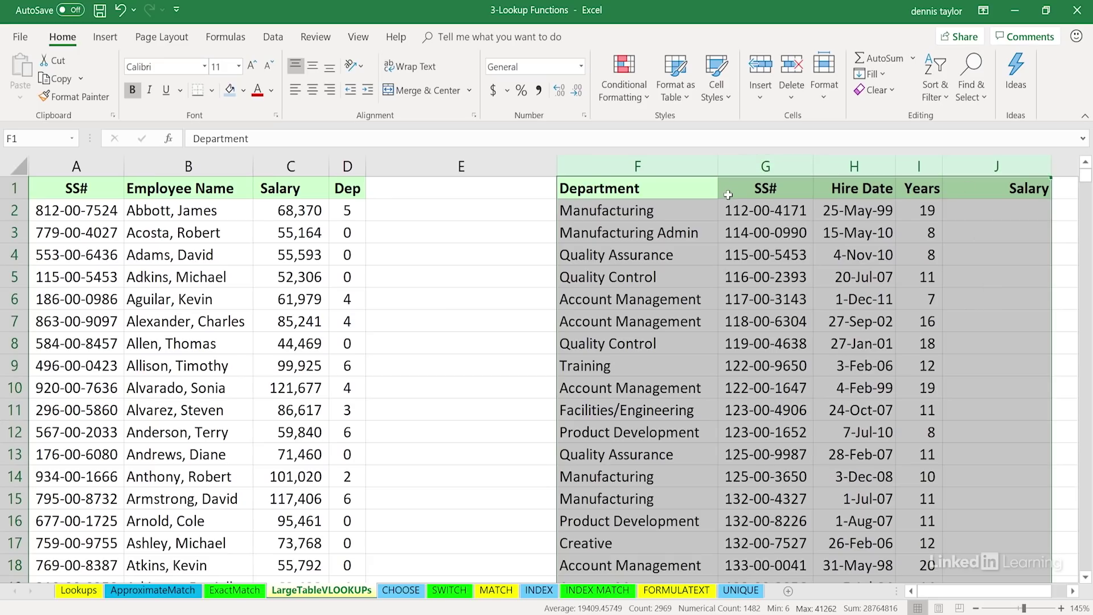
pyautogui.click(748, 232)
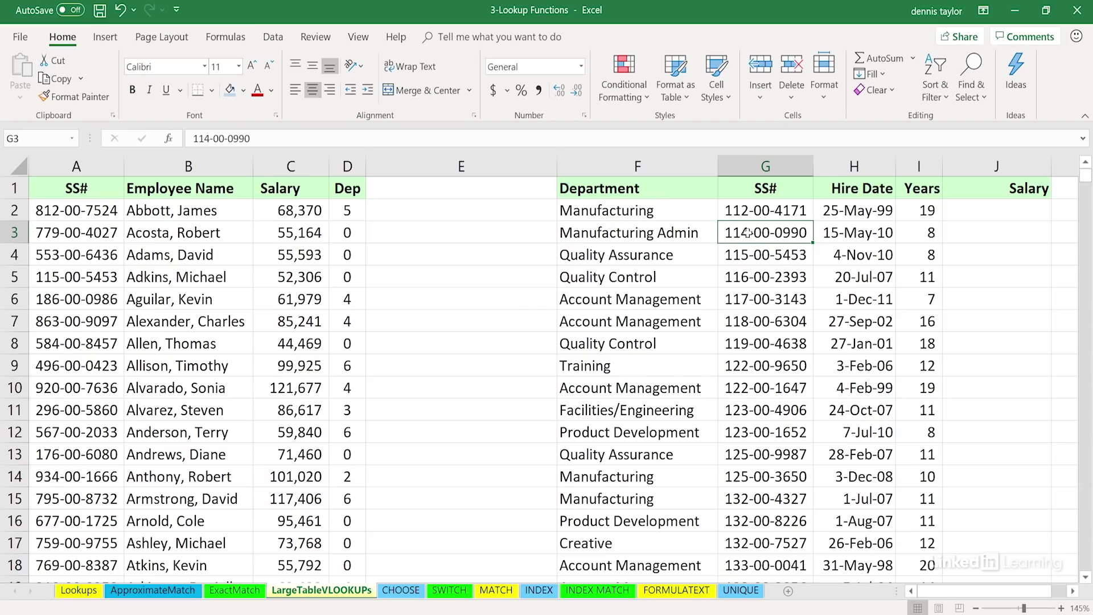
pyautogui.click(745, 249)
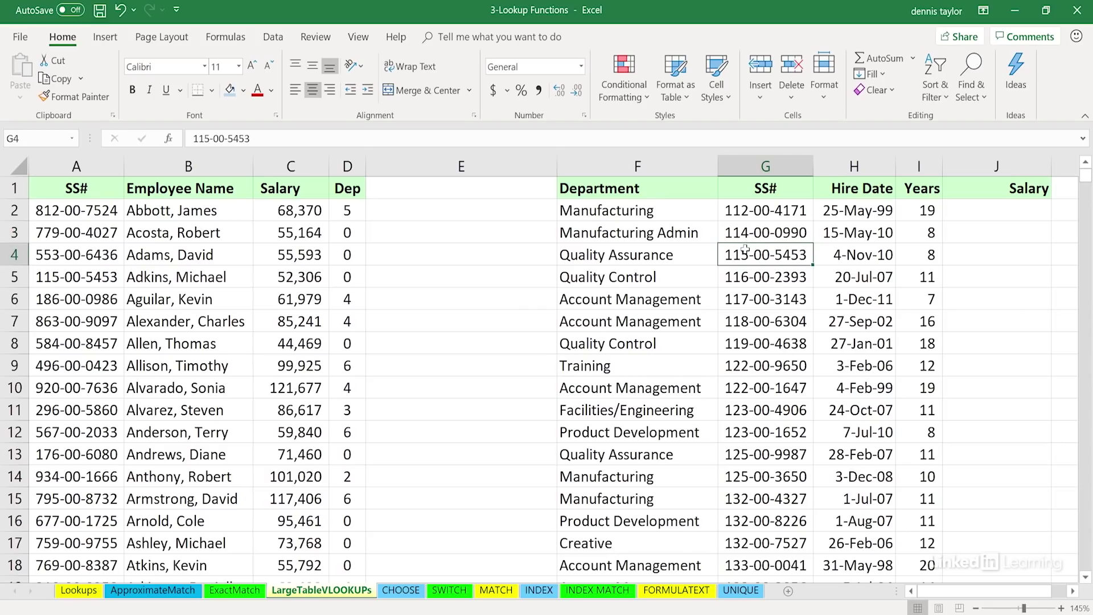
pyautogui.click(755, 305)
pyautogui.click(765, 336)
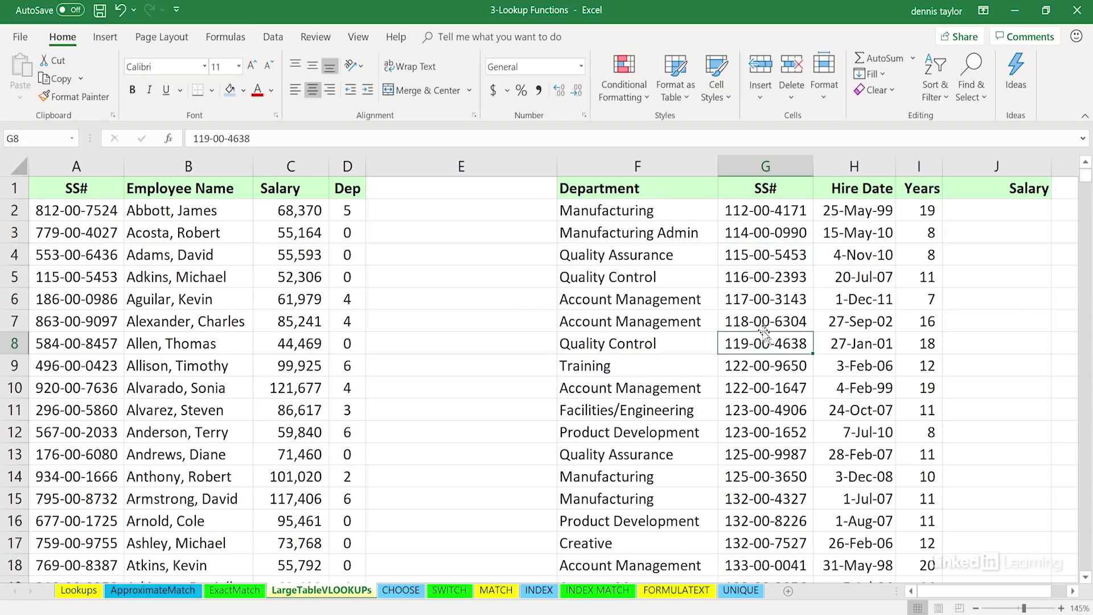
pyautogui.click(760, 238)
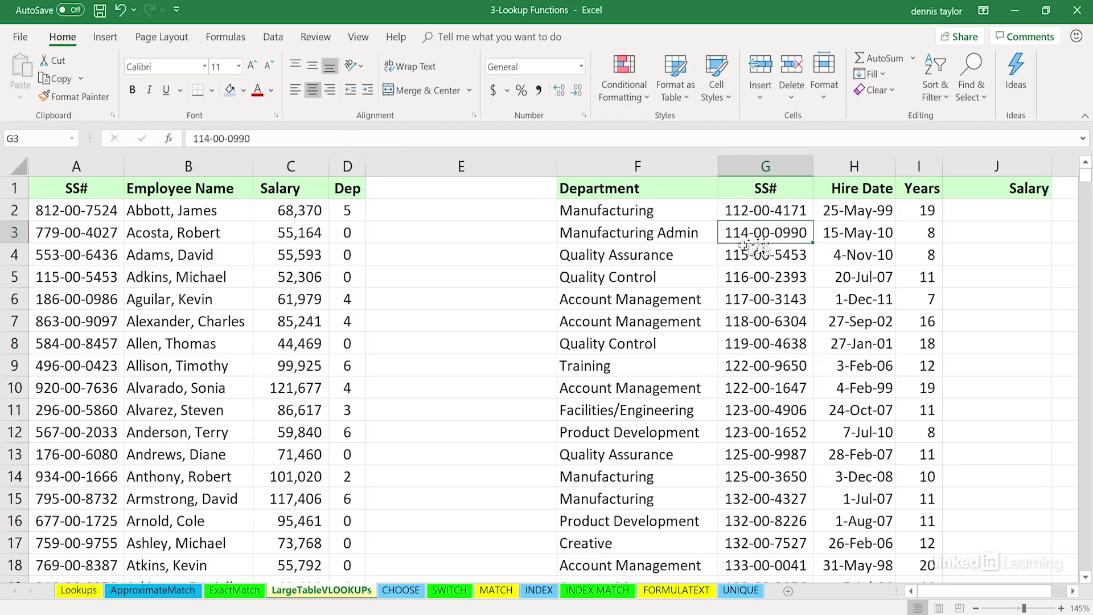
pyautogui.click(79, 229)
pyautogui.click(79, 256)
pyautogui.click(80, 297)
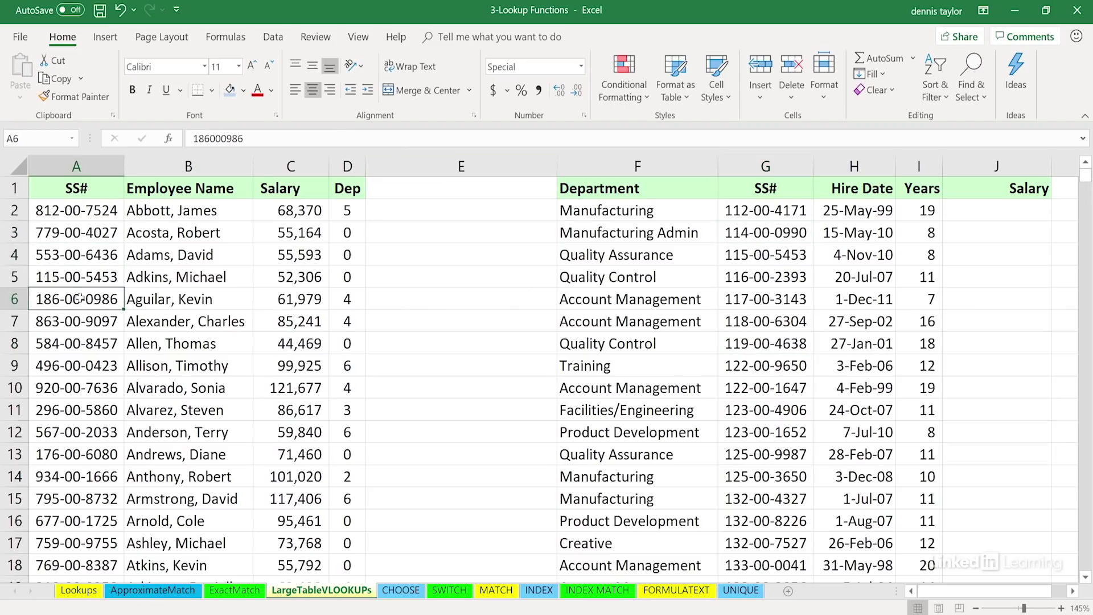
# Step: Give column A the Social Security Number format, then narrow column E to bring Salary into view
pyautogui.click(79, 165)
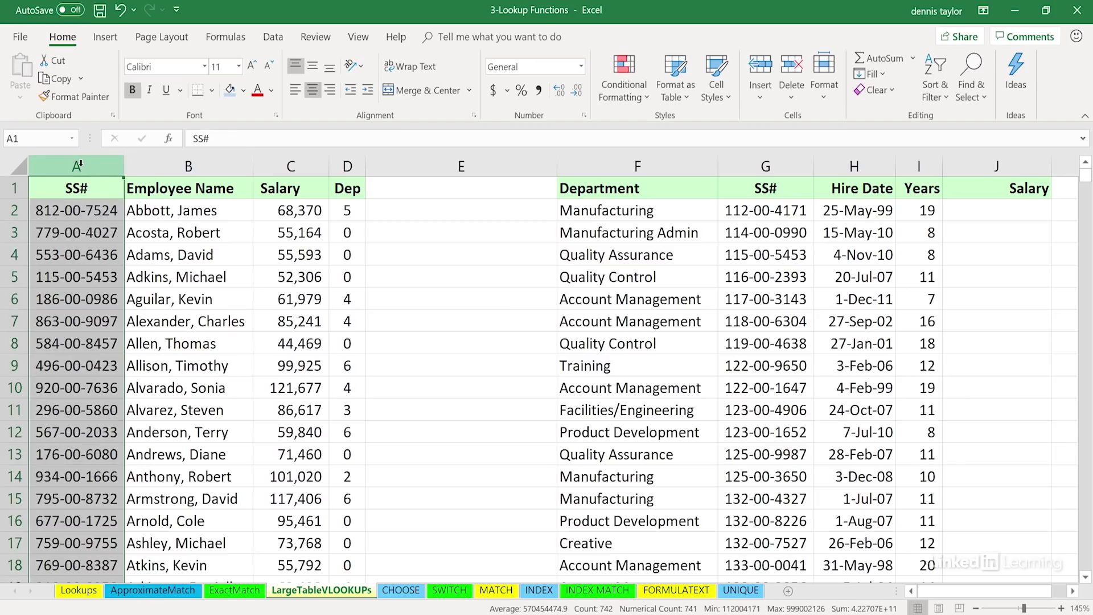
pyautogui.rightClick(79, 163)
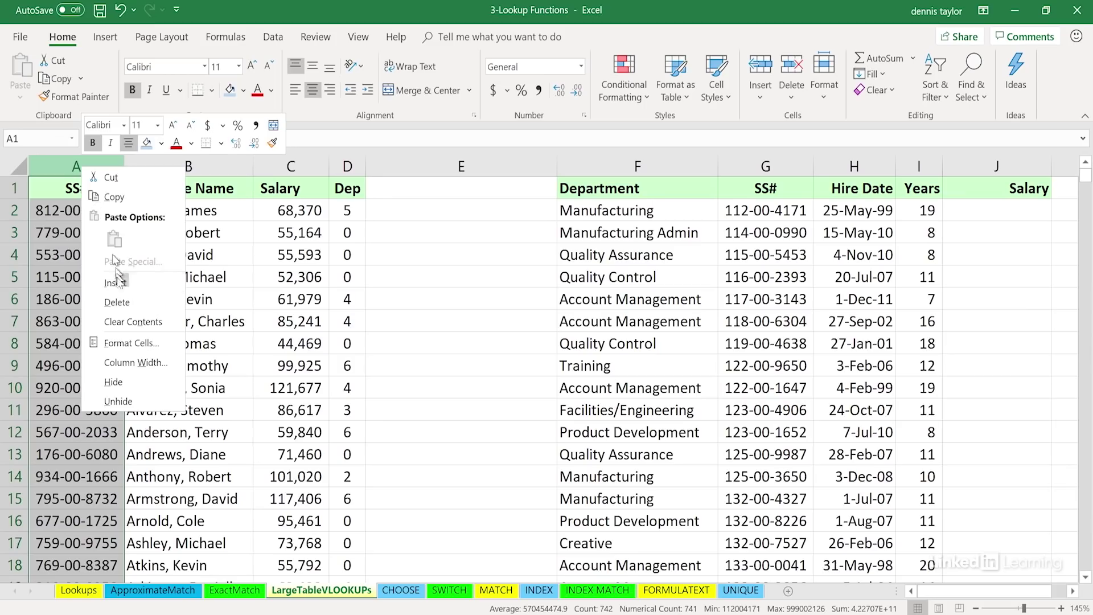
pyautogui.click(133, 342)
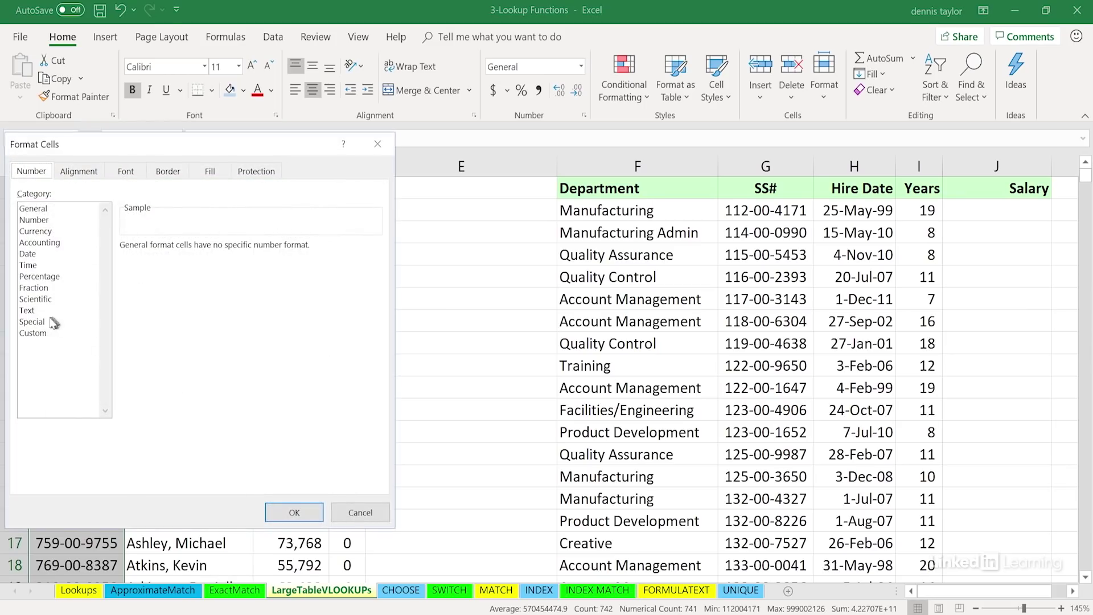
pyautogui.click(38, 325)
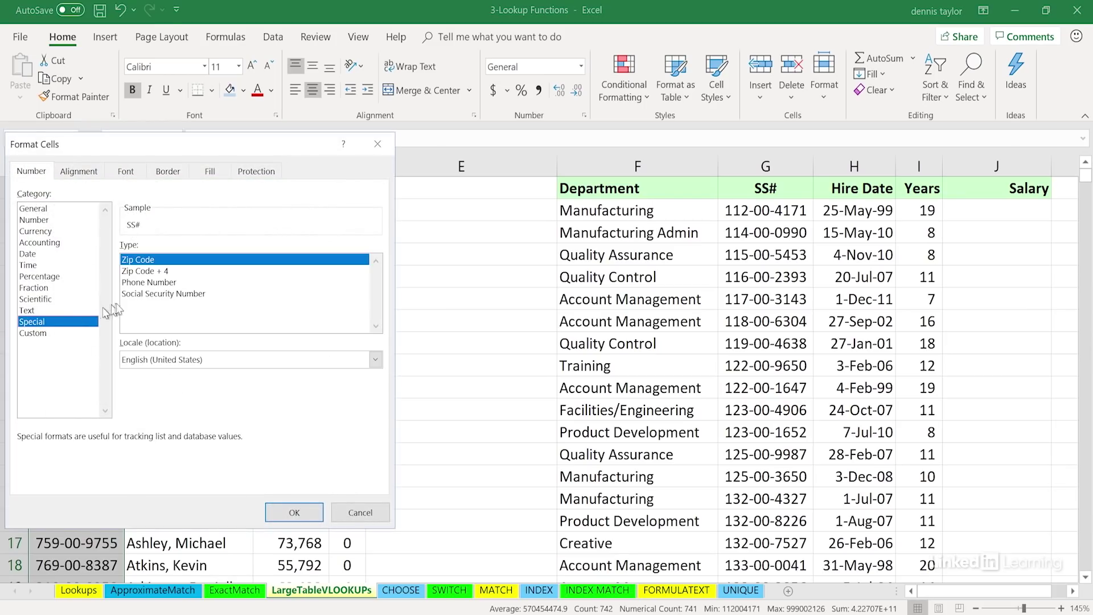
pyautogui.click(158, 295)
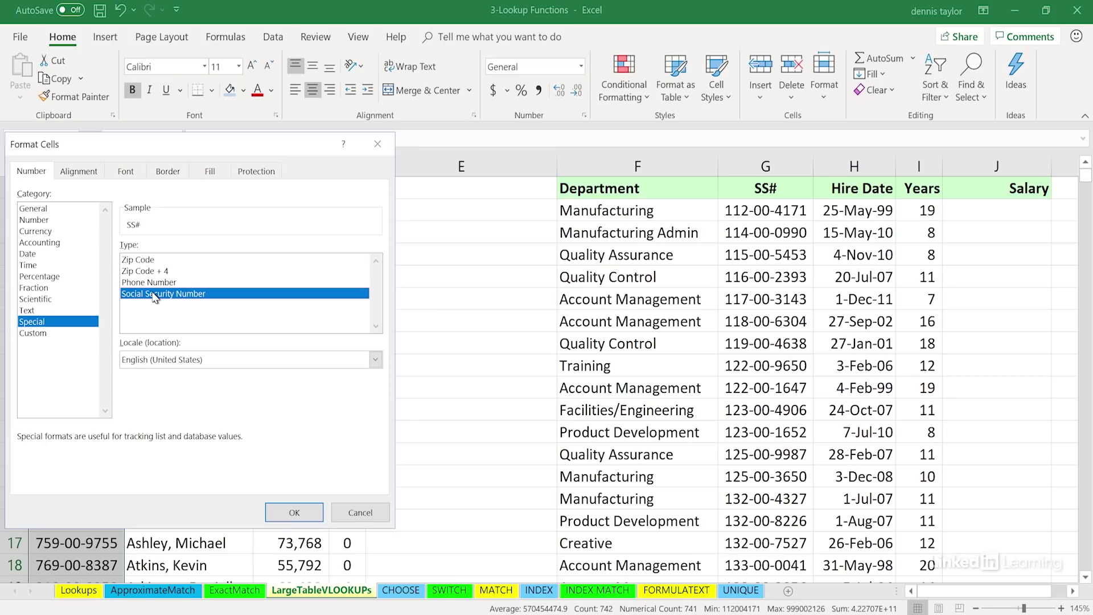
pyautogui.moveTo(168, 149); pyautogui.dragTo(290, 165)
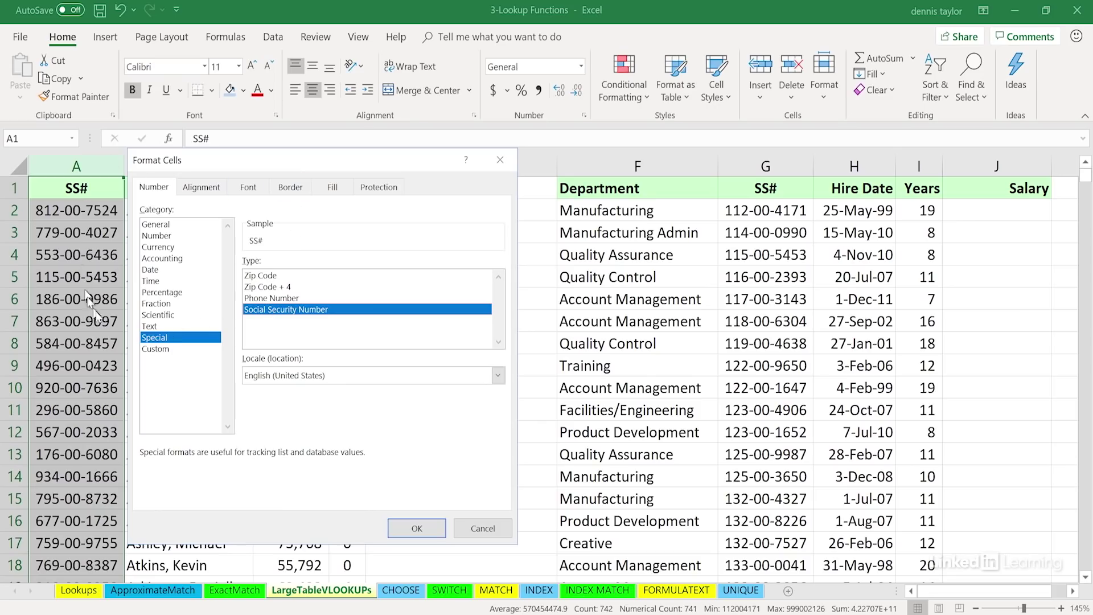
pyautogui.click(500, 160)
pyautogui.click(90, 210)
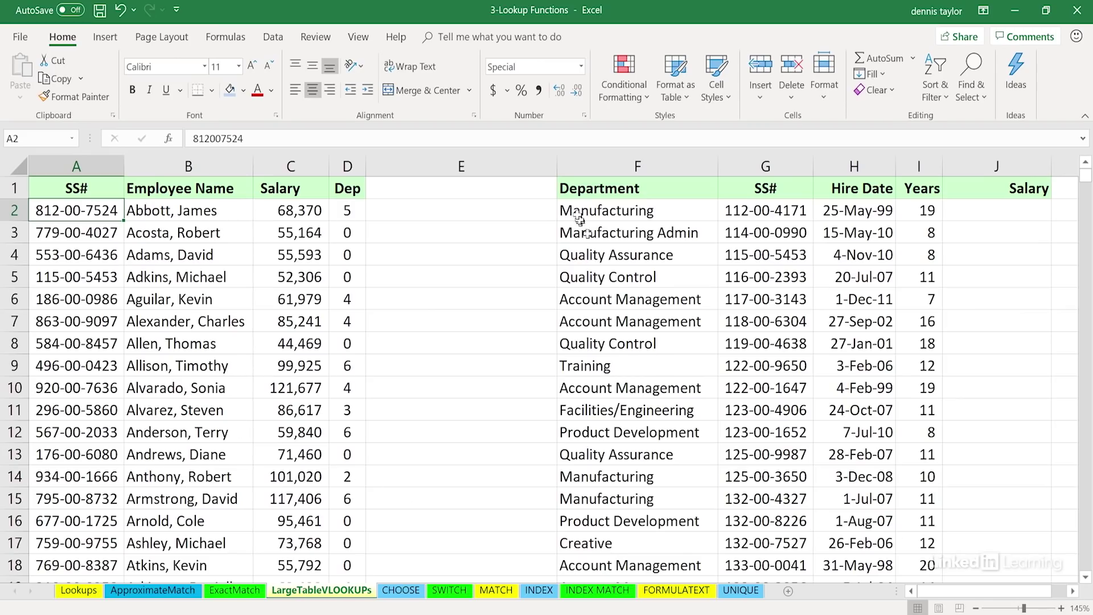
pyautogui.moveTo(556, 165); pyautogui.dragTo(436, 166)
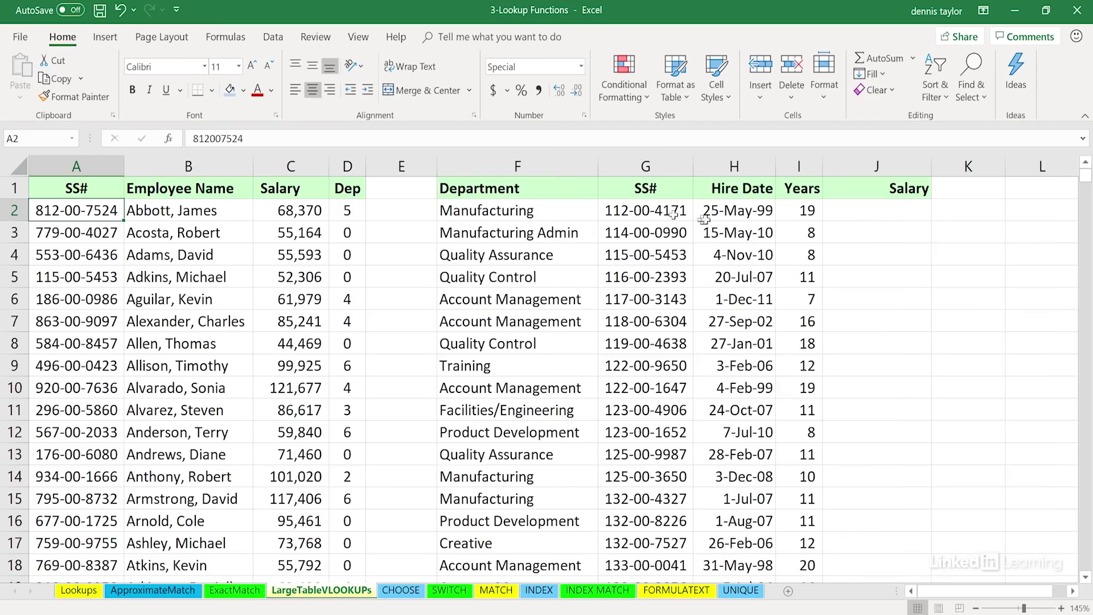
# Step: Enter =VLOOKUP(G2,A:C,3,0) in J2 to look up the salary for G2's SS#
pyautogui.click(846, 212)
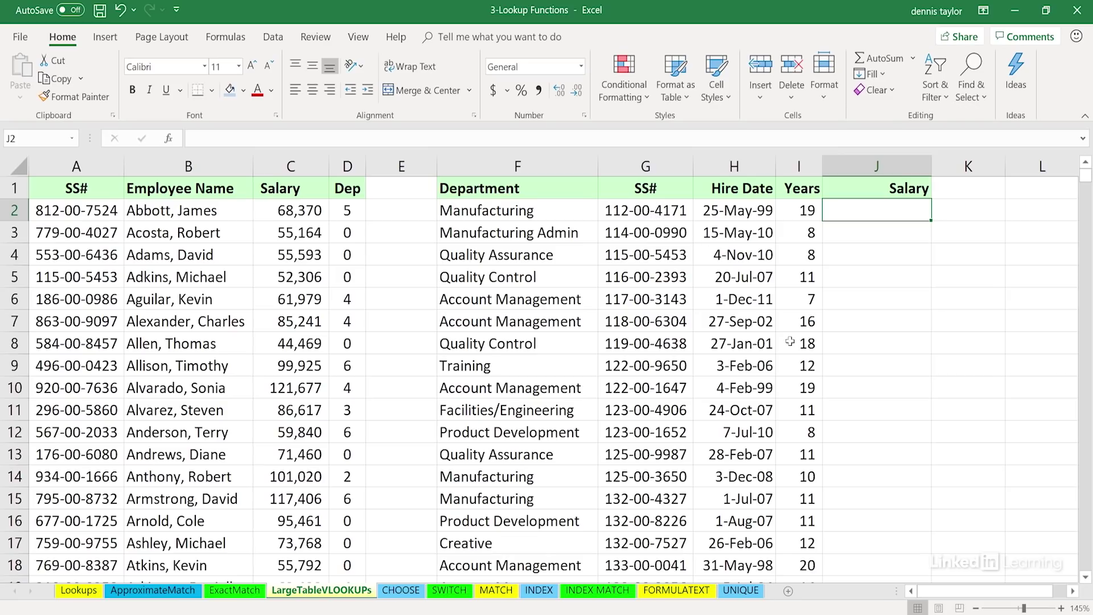
pyautogui.write('=vlookup(')
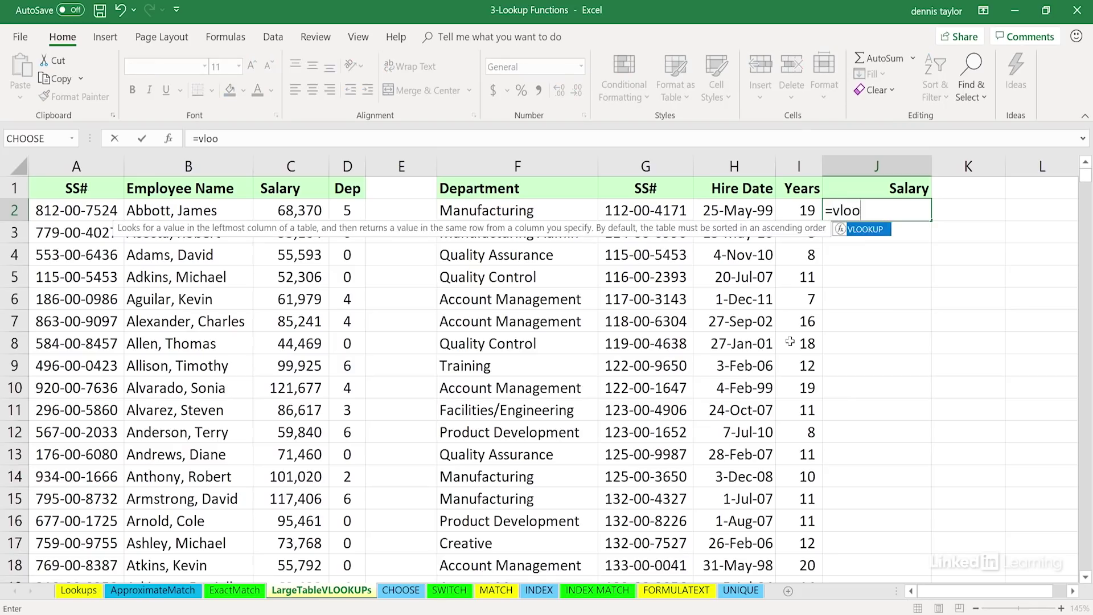
pyautogui.click(643, 209)
pyautogui.write(',')
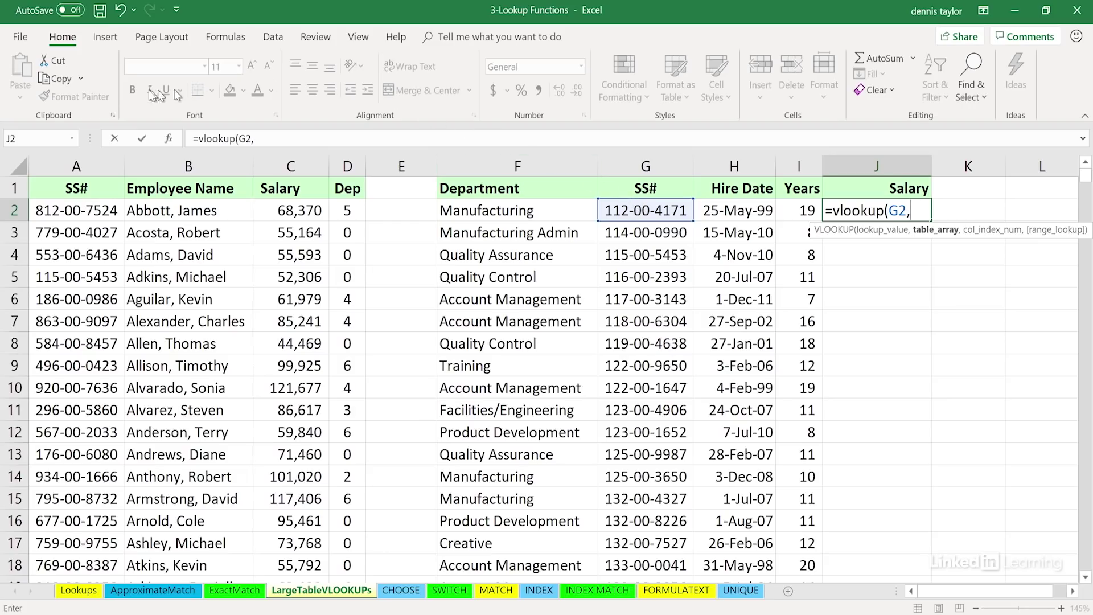
pyautogui.moveTo(76, 161); pyautogui.dragTo(280, 165)
pyautogui.write(',')
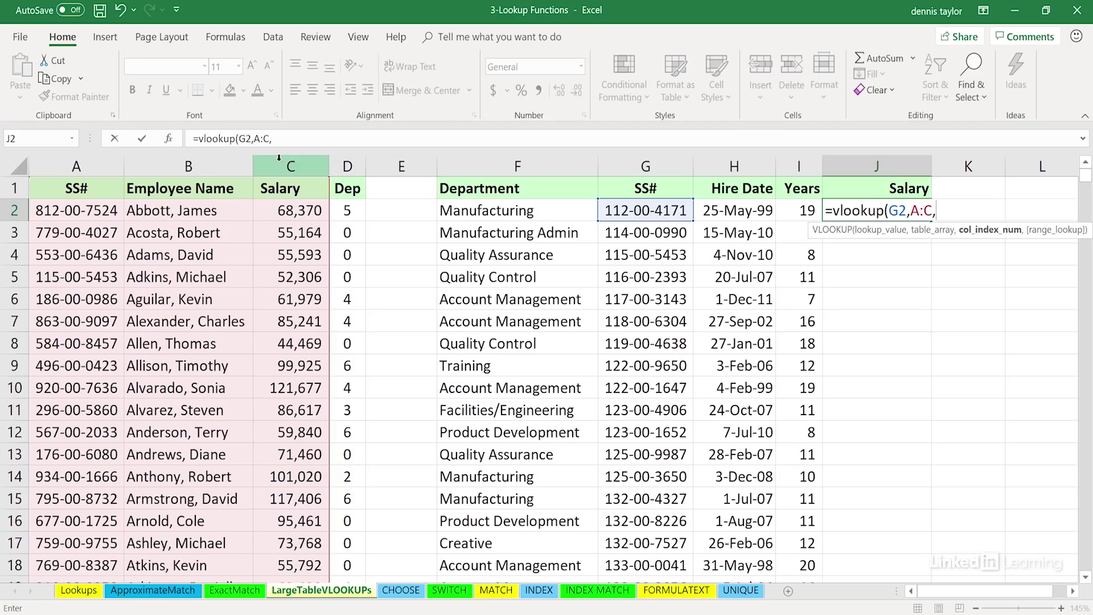
pyautogui.write('3,0')
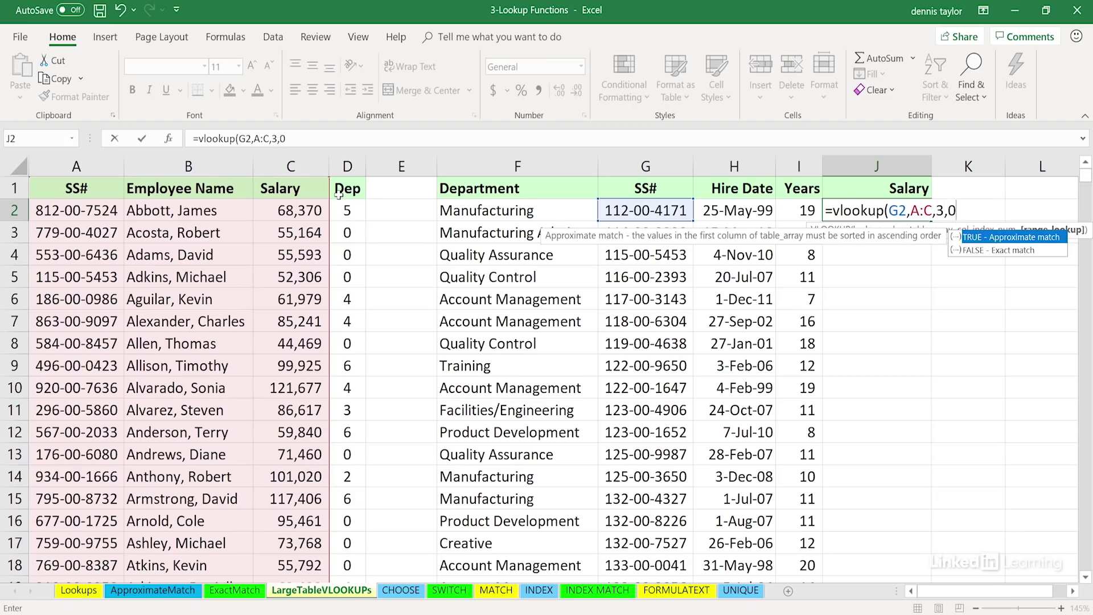
pyautogui.press('Return')
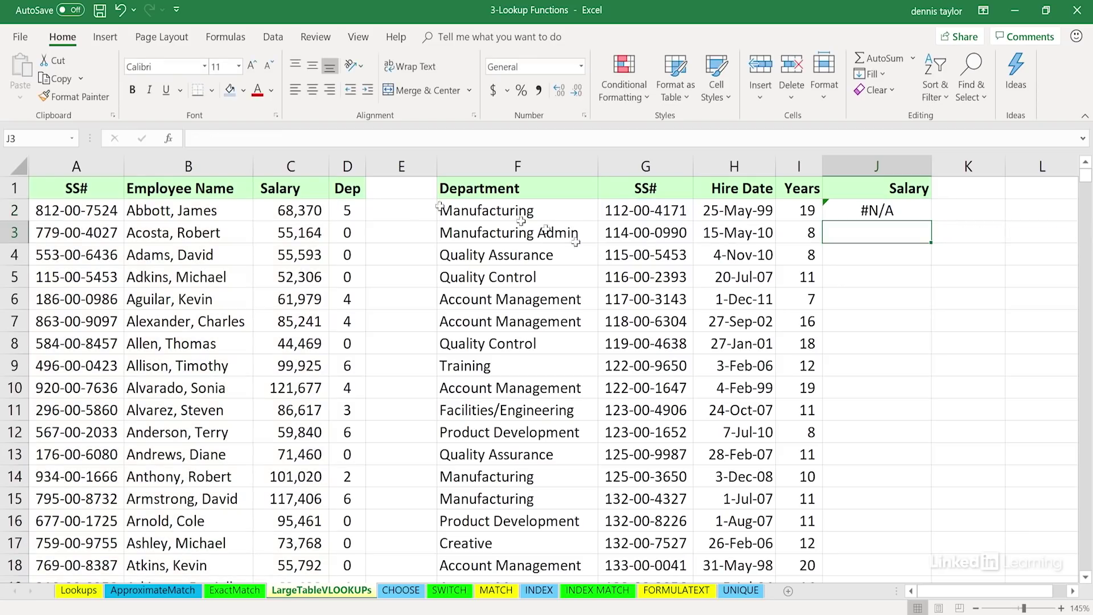
pyautogui.click(869, 208)
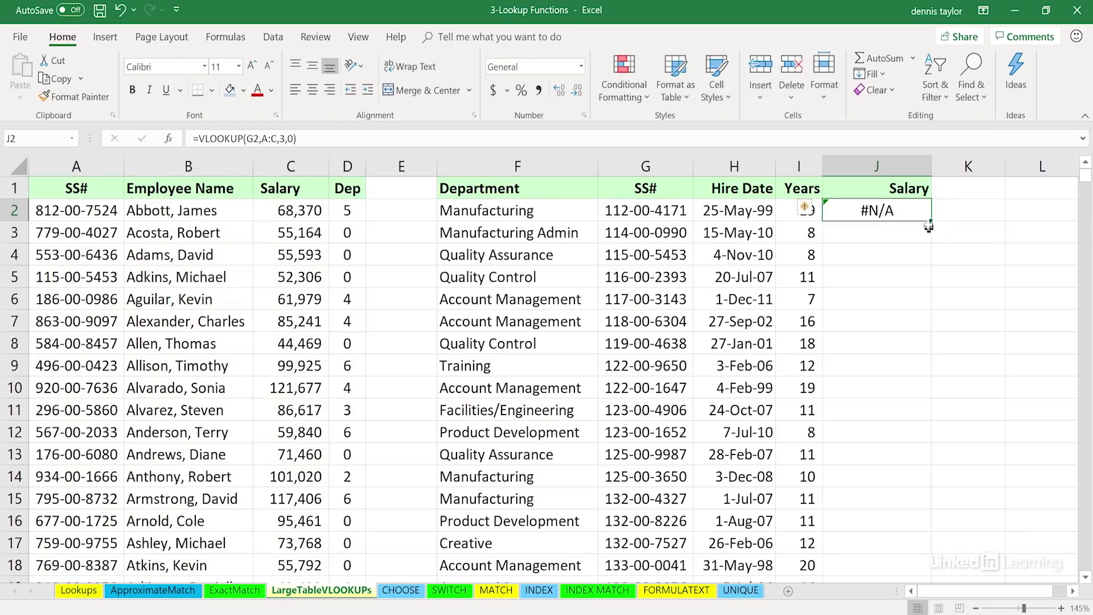
# Step: Fill the J2 formula down to J6 and replace every '-' in column G with nothing
pyautogui.moveTo(933, 221); pyautogui.dragTo(916, 307)
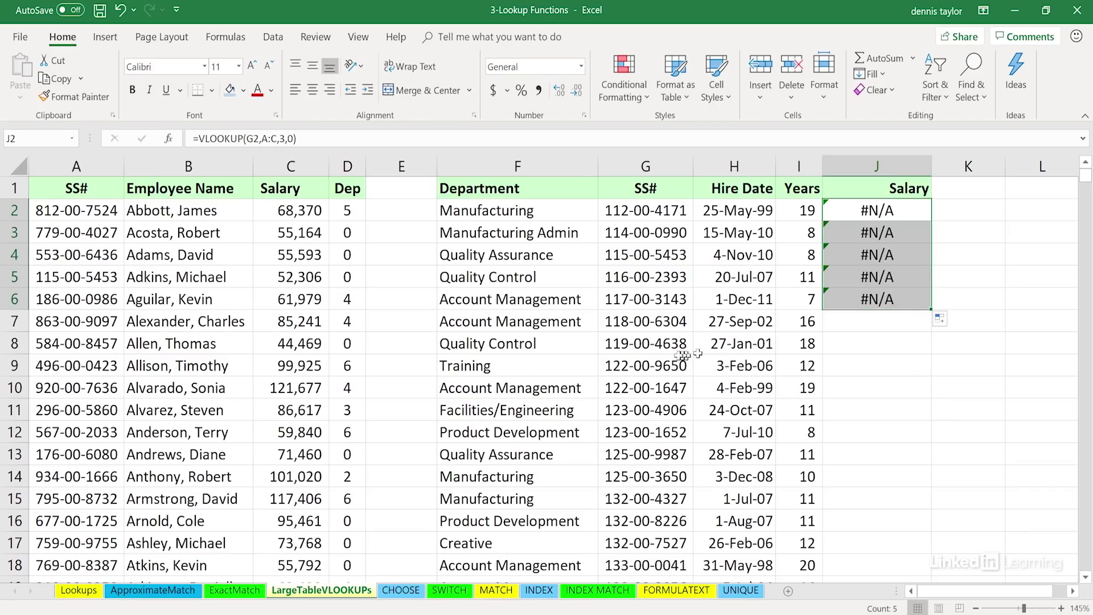
pyautogui.click(646, 166)
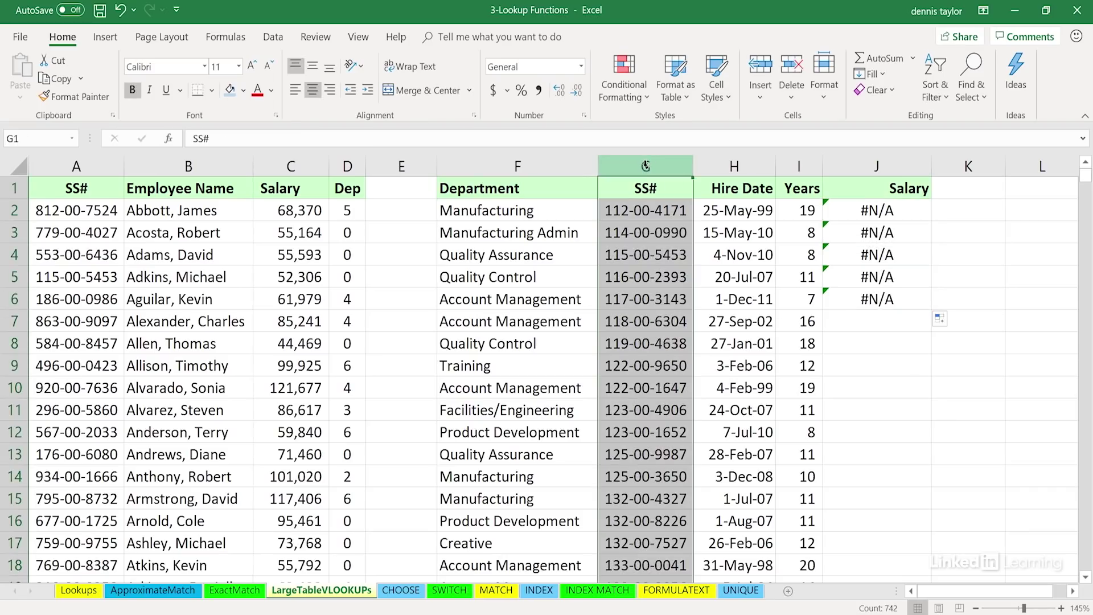
pyautogui.click(970, 88)
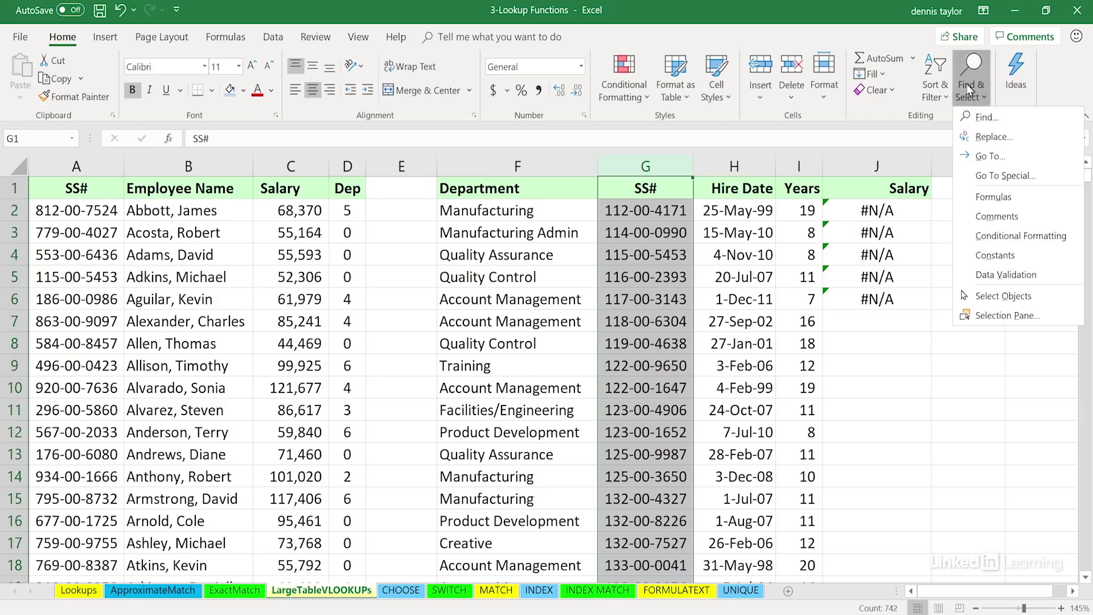
pyautogui.click(984, 137)
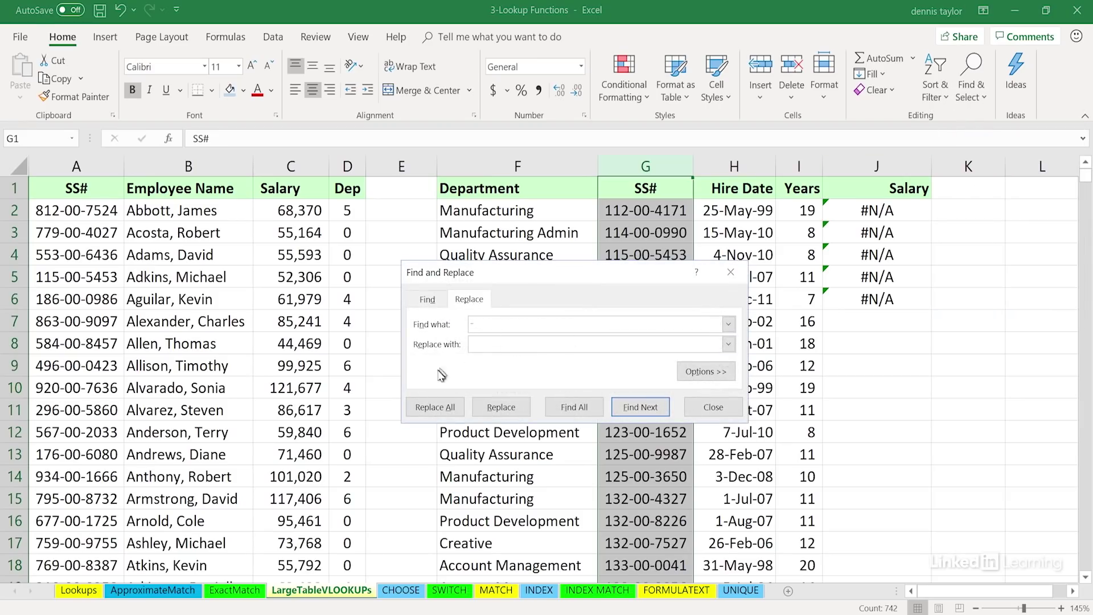
pyautogui.write('-')
pyautogui.click(451, 408)
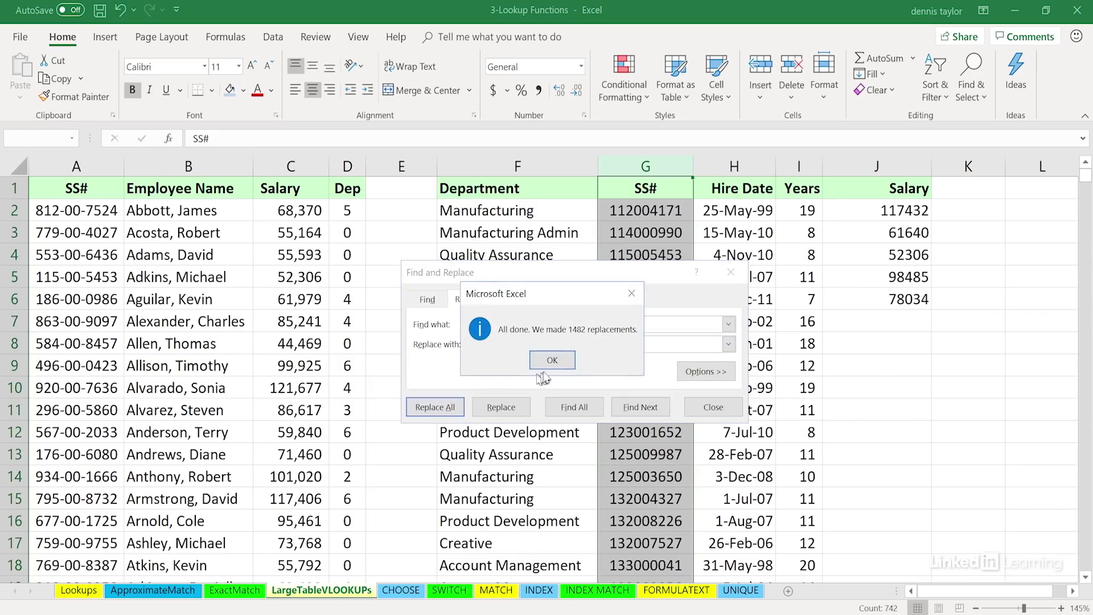
pyautogui.click(551, 365)
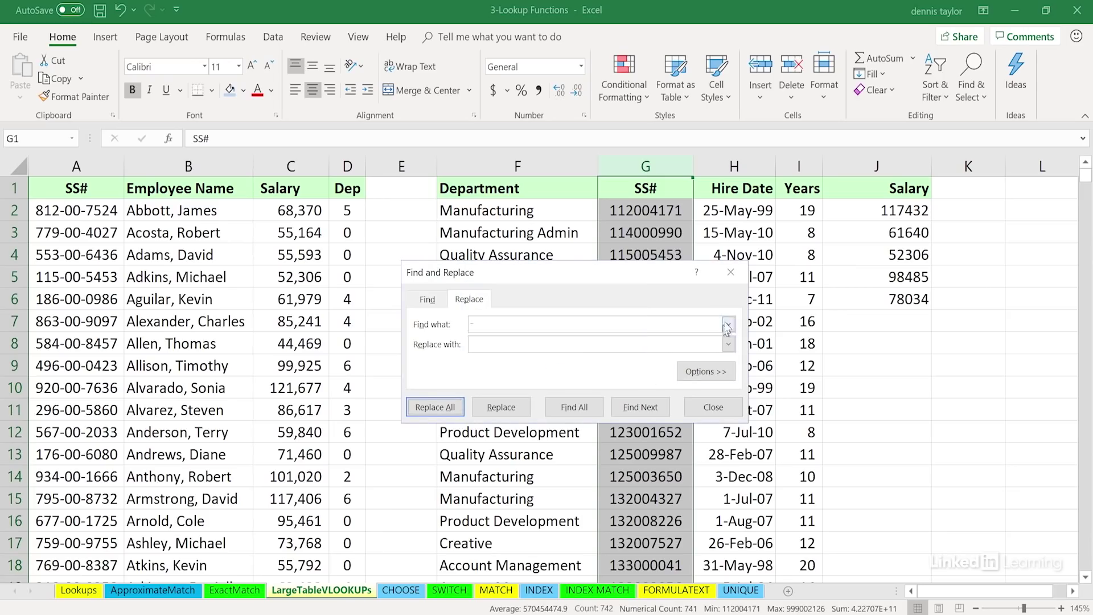
pyautogui.click(731, 274)
# Step: Give column G the Social Security Number format so its SS# values show dashes again
pyautogui.rightClick(666, 167)
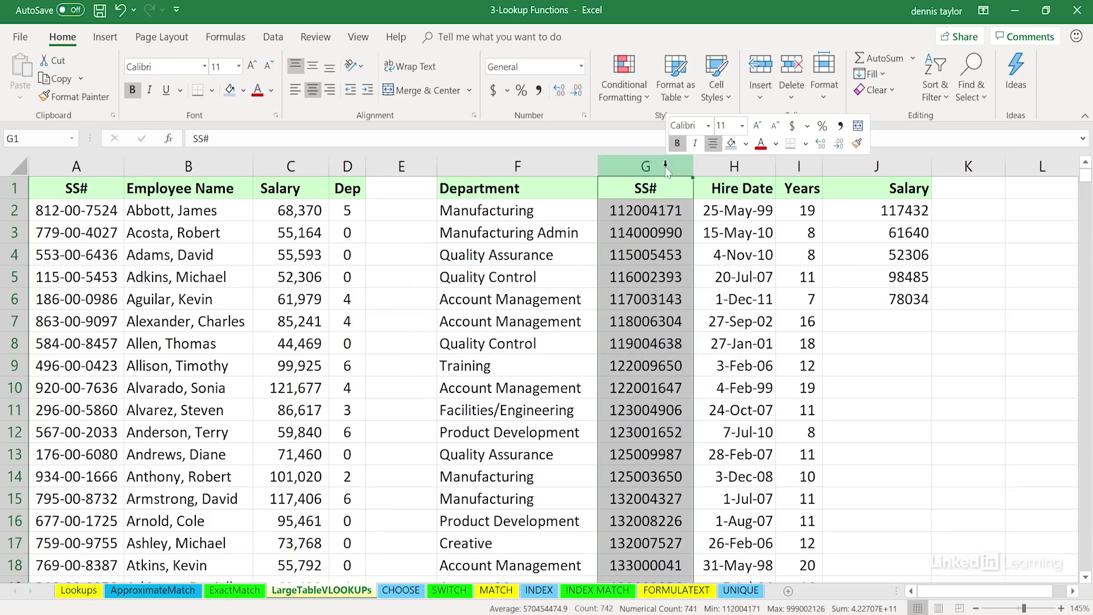
pyautogui.click(706, 343)
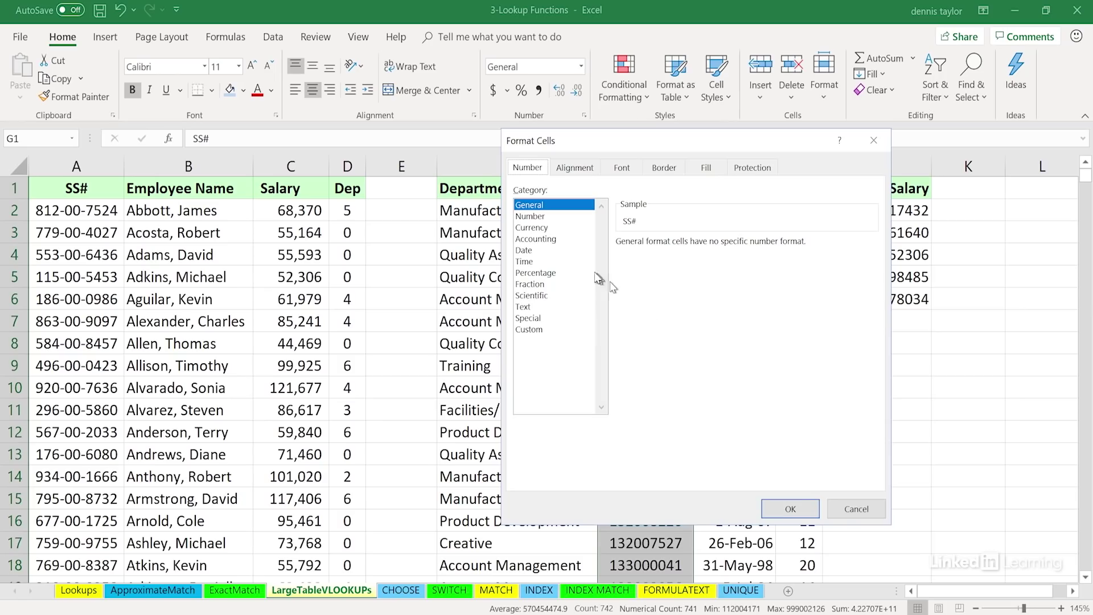
pyautogui.moveTo(634, 150); pyautogui.dragTo(385, 132)
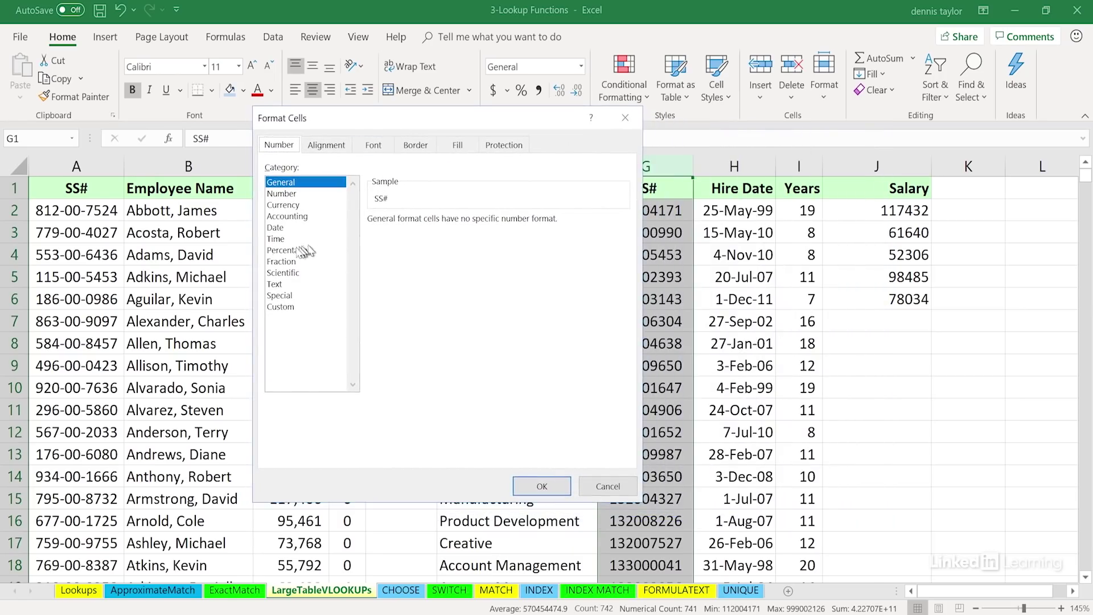
pyautogui.click(280, 295)
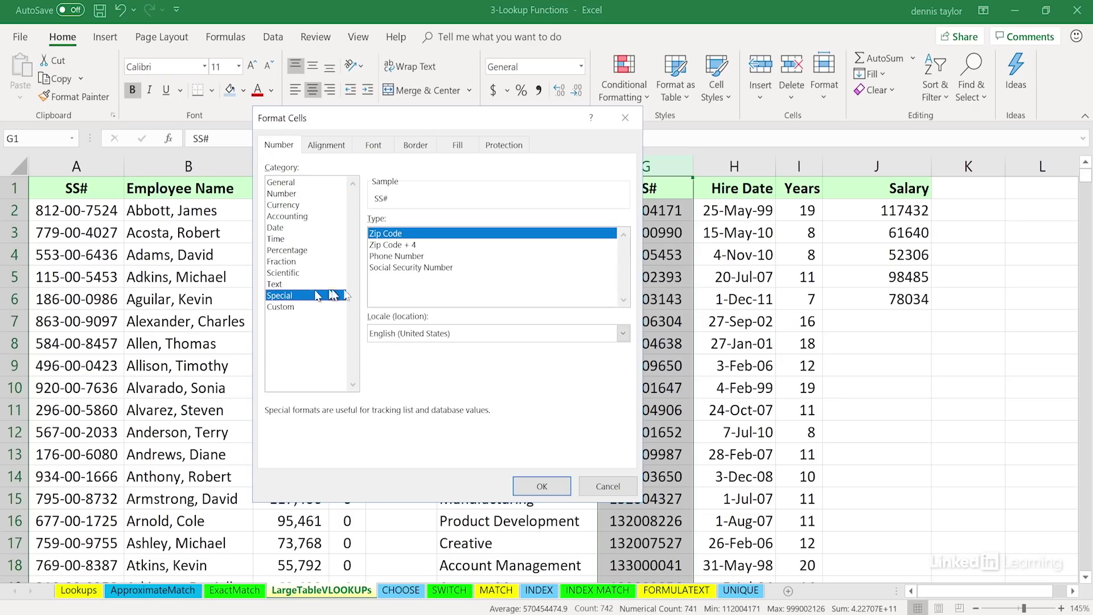
pyautogui.click(401, 268)
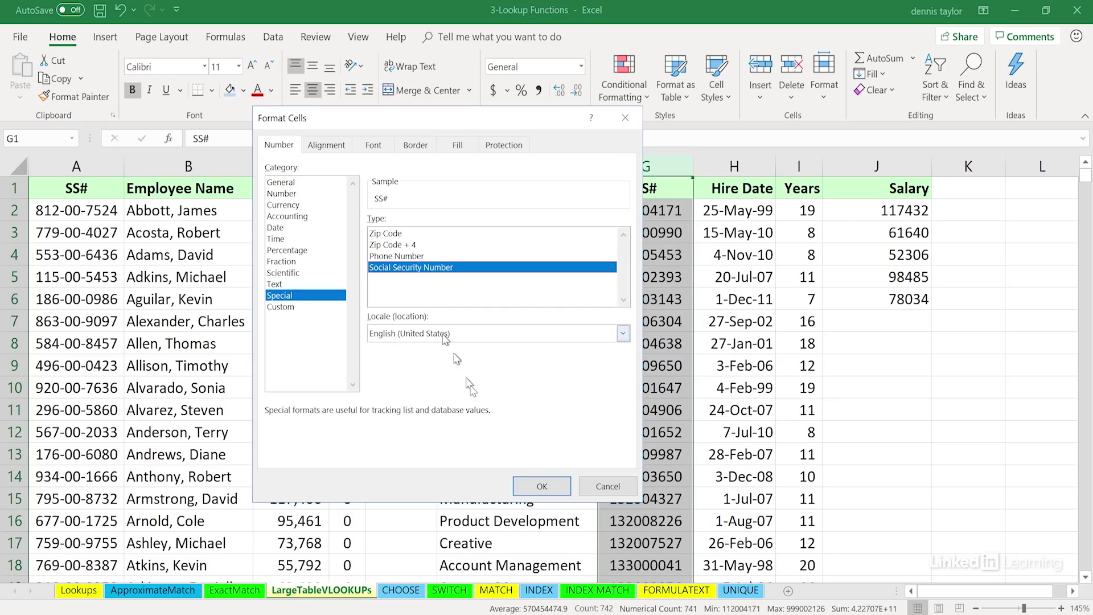
pyautogui.click(526, 485)
pyautogui.click(897, 300)
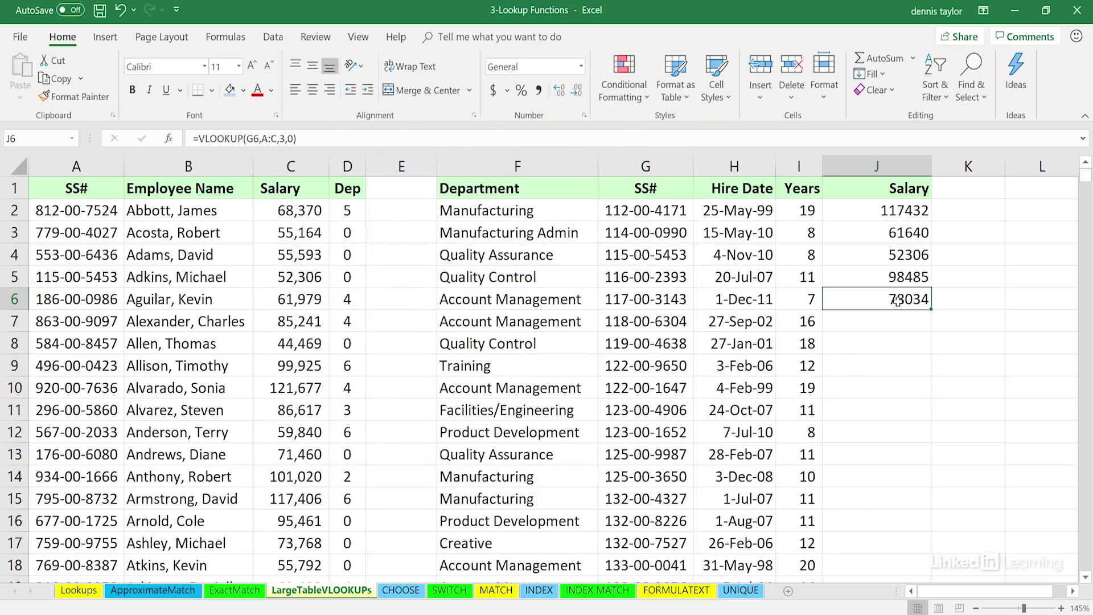
# Step: Fill J6's salary formula down the whole Salary column, then inspect J2's formula
pyautogui.doubleClick(930, 310)
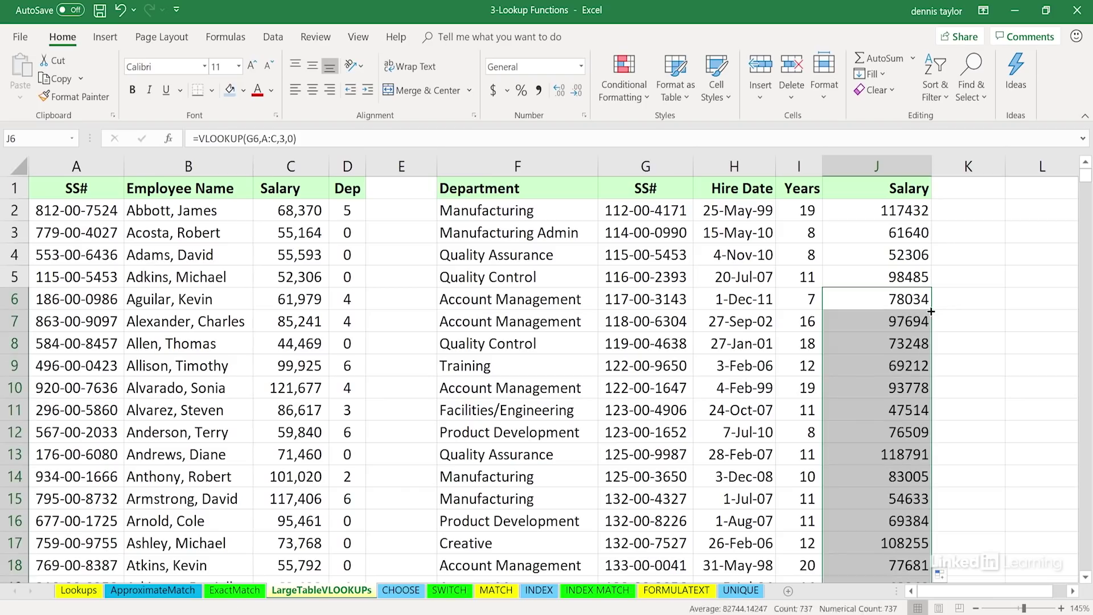
pyautogui.doubleClick(888, 210)
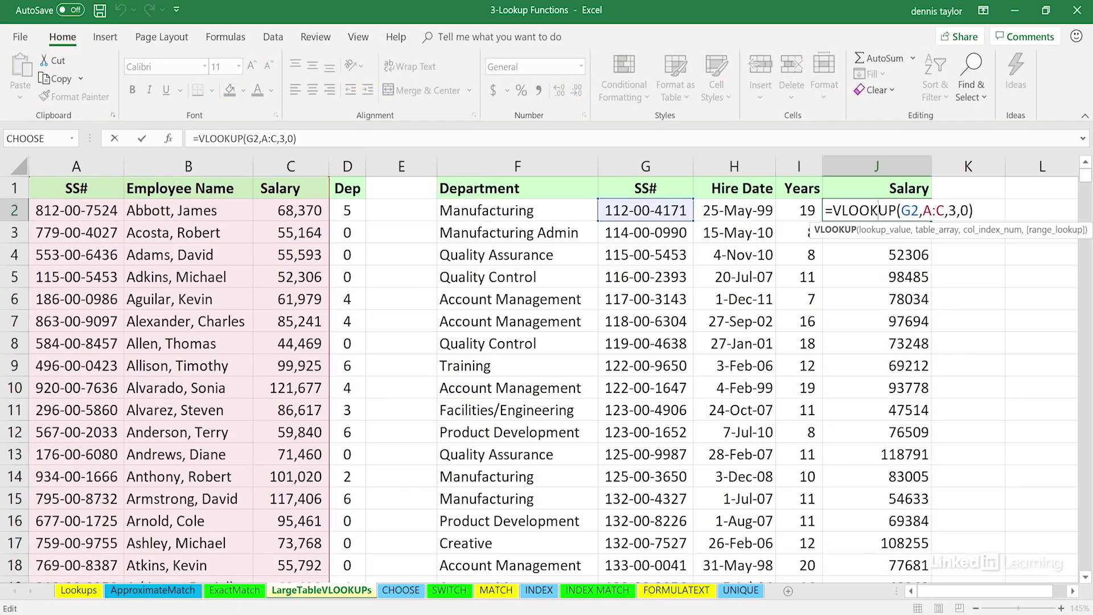